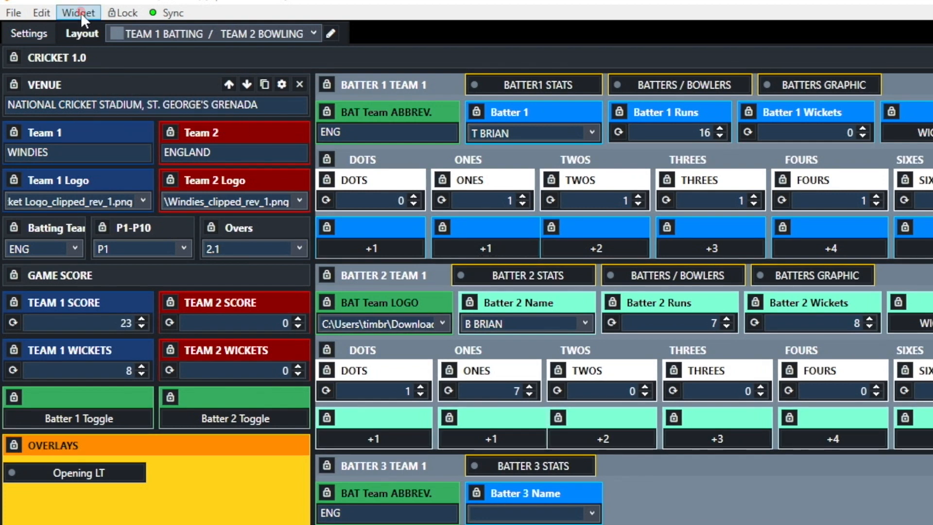
Add a label widget named Venue in the empty area between the Bowler 1 and Bowler 2 sections.
left_click(80, 13)
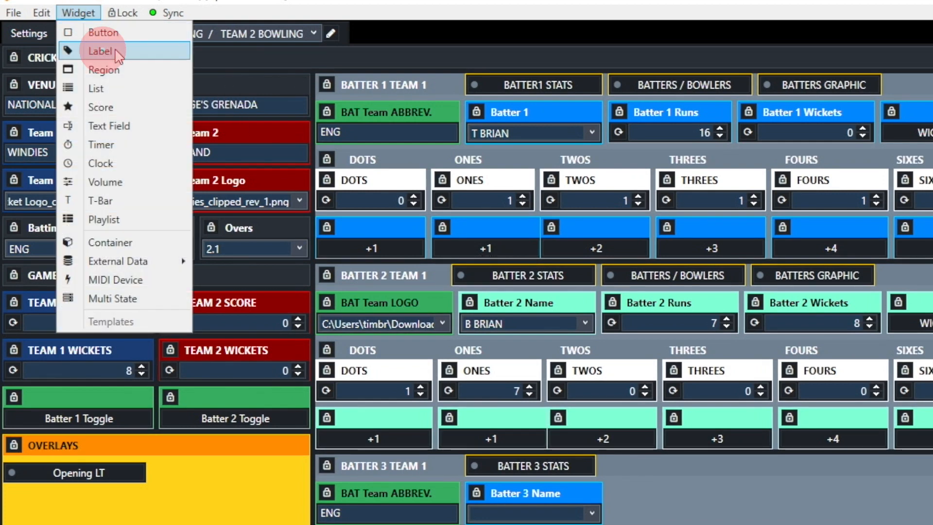
left_click(100, 51)
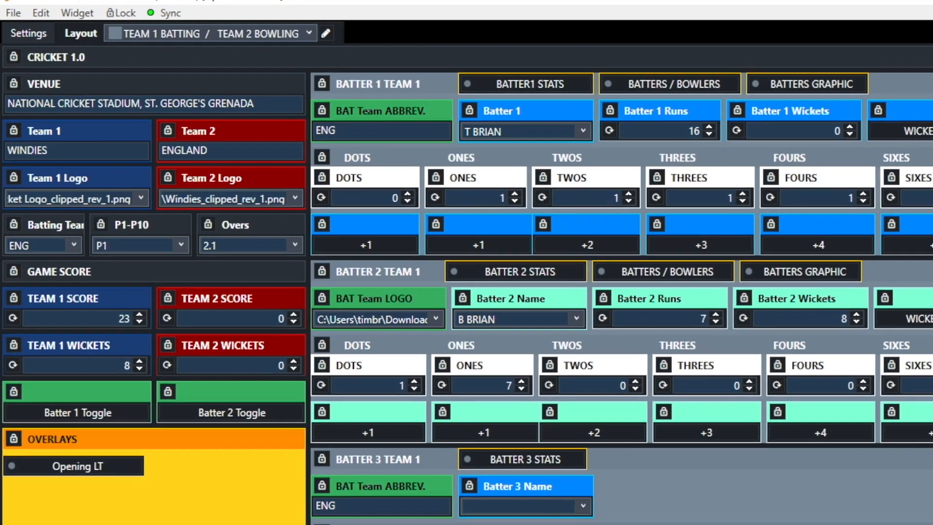
left_click(829, 381)
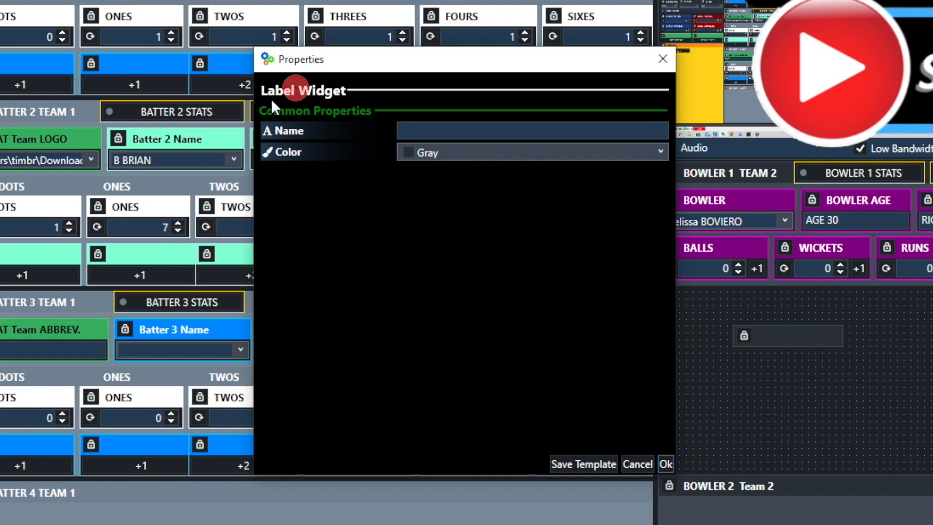
left_click(428, 129)
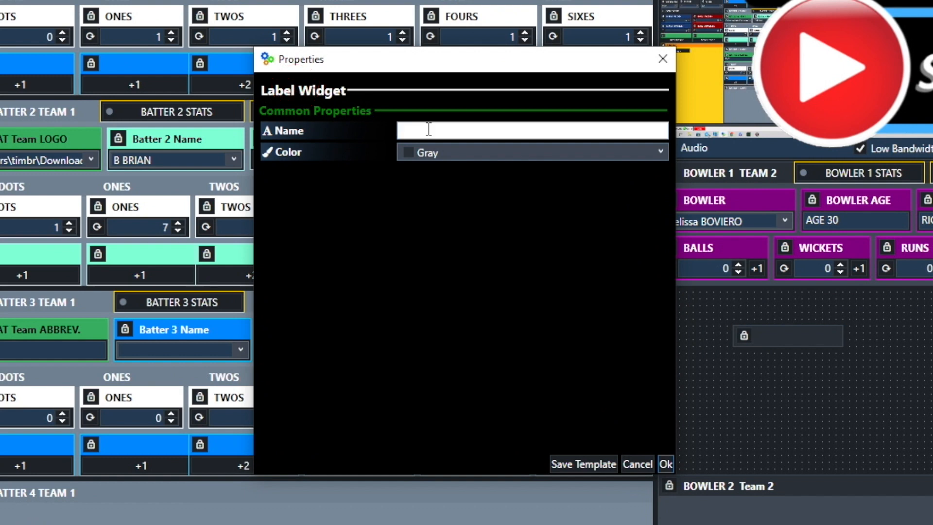
type("Venue")
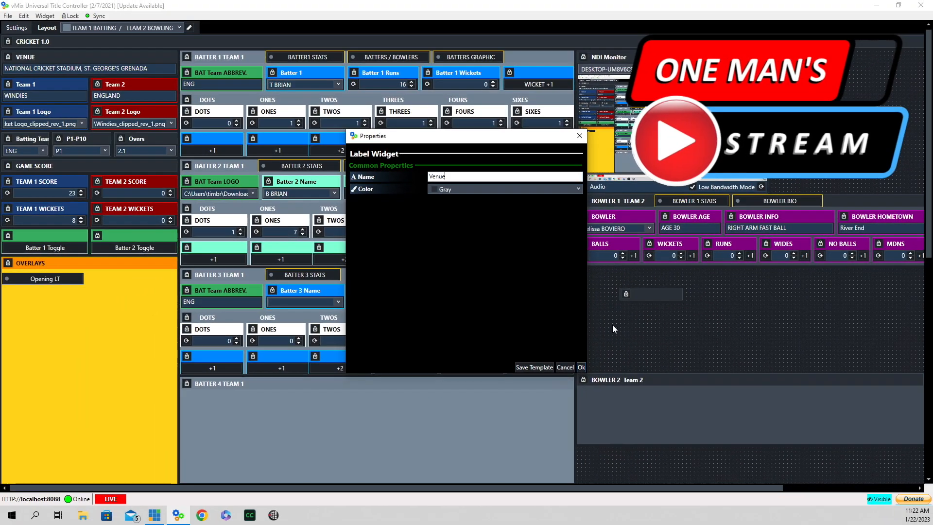
left_click(592, 380)
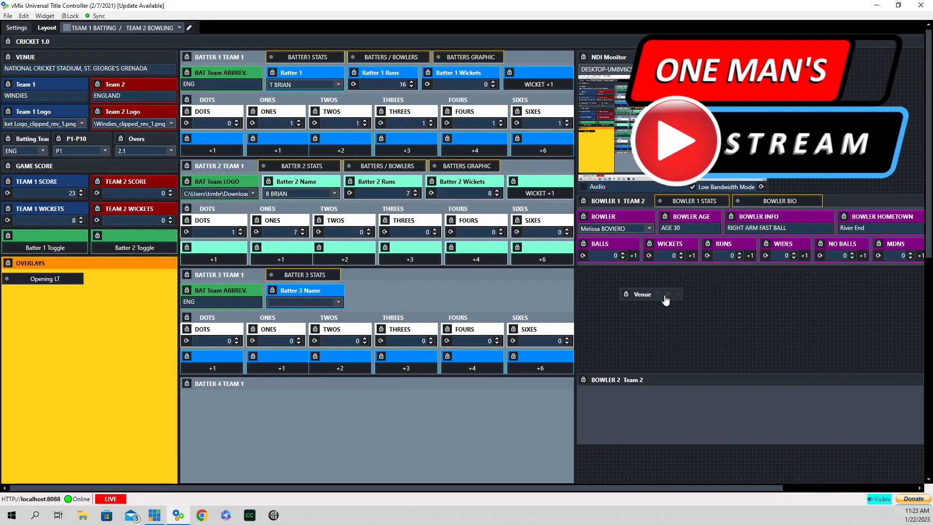
Widen the Venue label toward the outer edge of the bowler area, and delete the label.
mouse_move(679, 297)
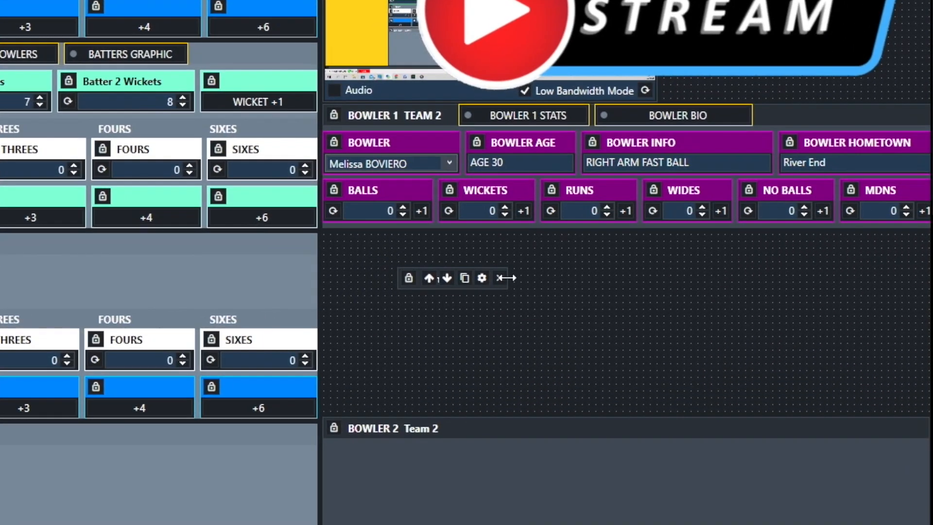
left_click_drag(686, 293, 795, 282)
left_click_drag(705, 256, 926, 251)
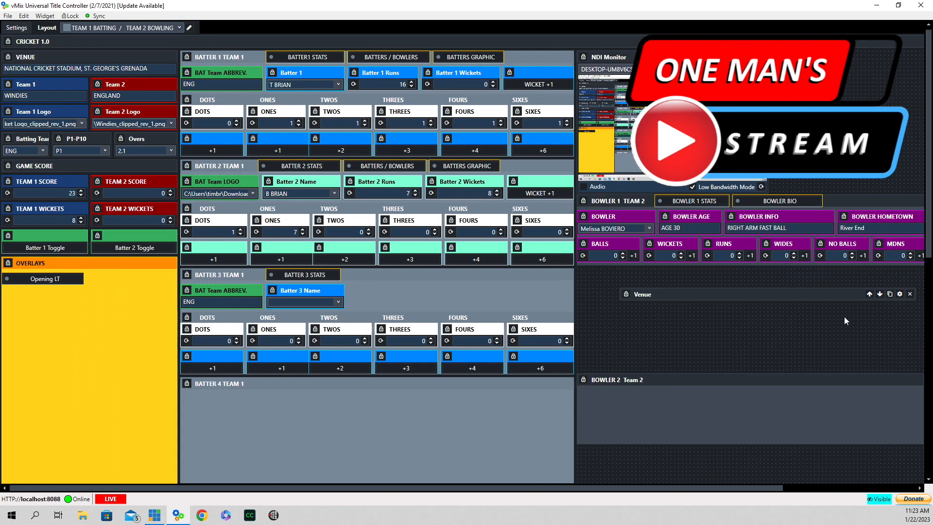
left_click(911, 294)
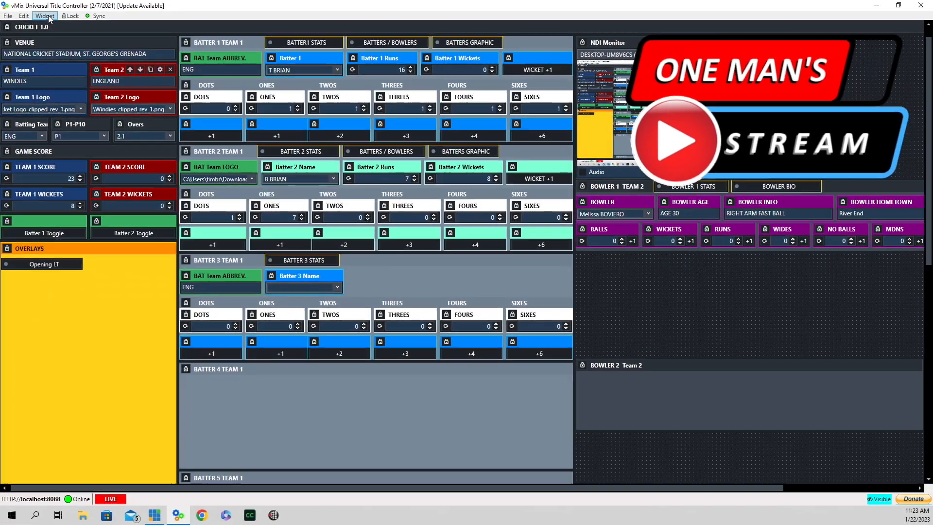
Add a text field widget named Teram1 in the empty area between the Bowler 1 and Bowler 2 sections.
left_click(78, 29)
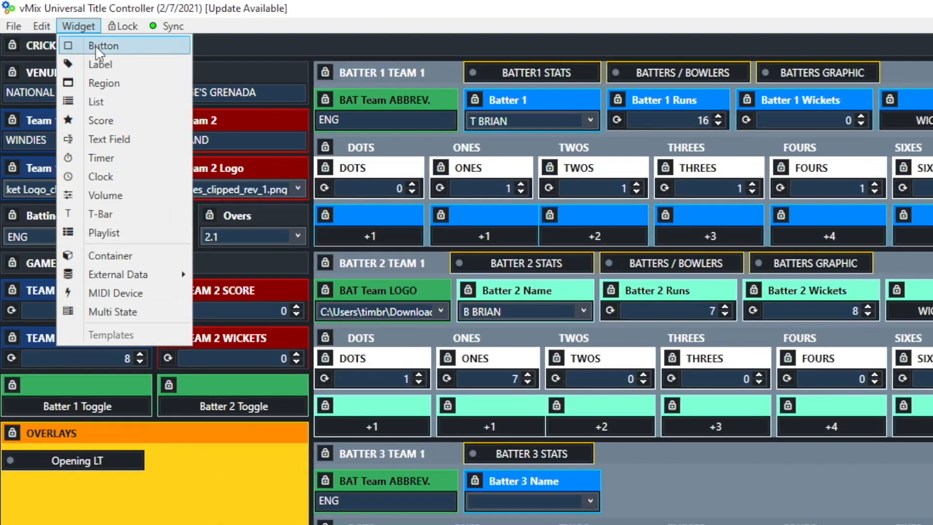
left_click(102, 139)
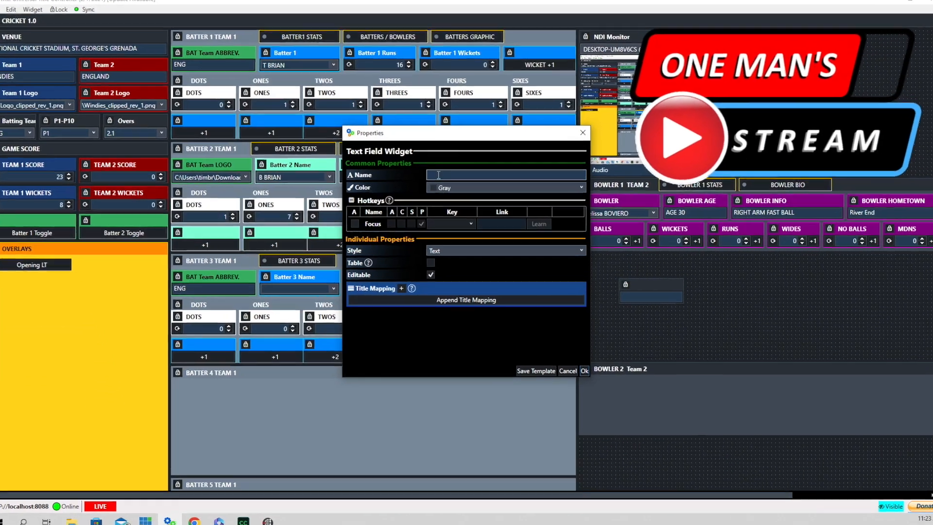
left_click(531, 213)
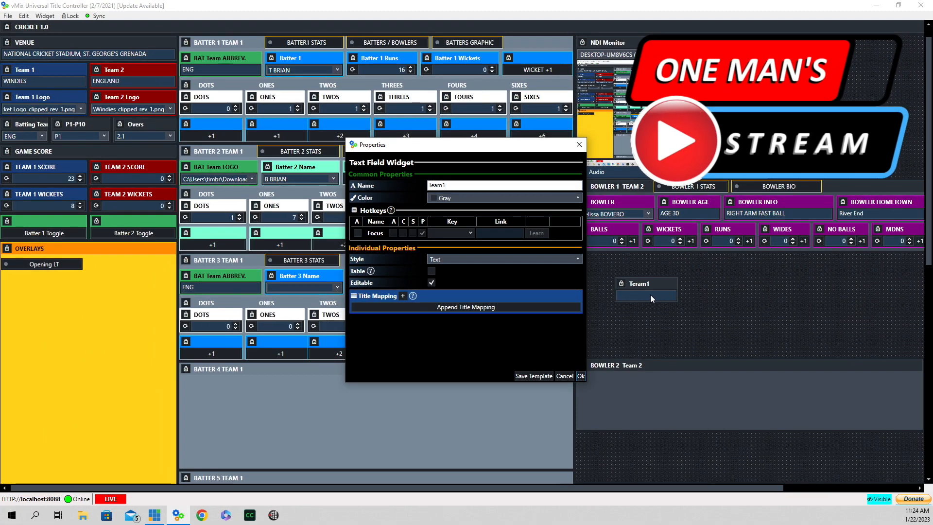
left_click(580, 145)
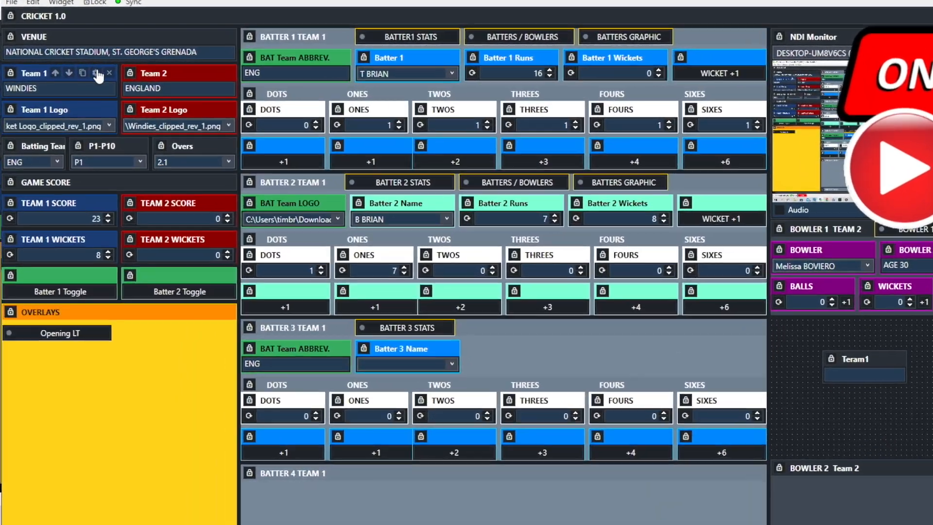
Review the properties and title mappings of the Team 1 and Team 2 text fields, including Team 2's available colors.
left_click(96, 73)
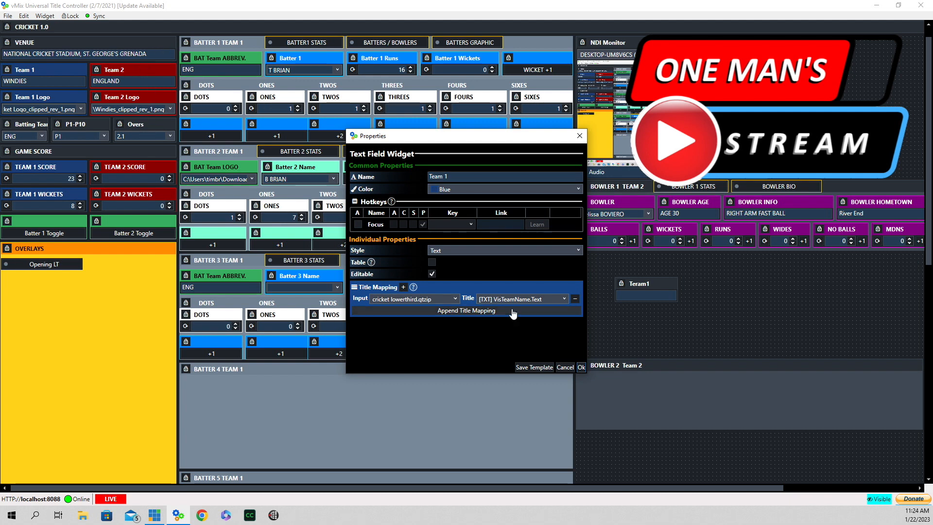
left_click(579, 136)
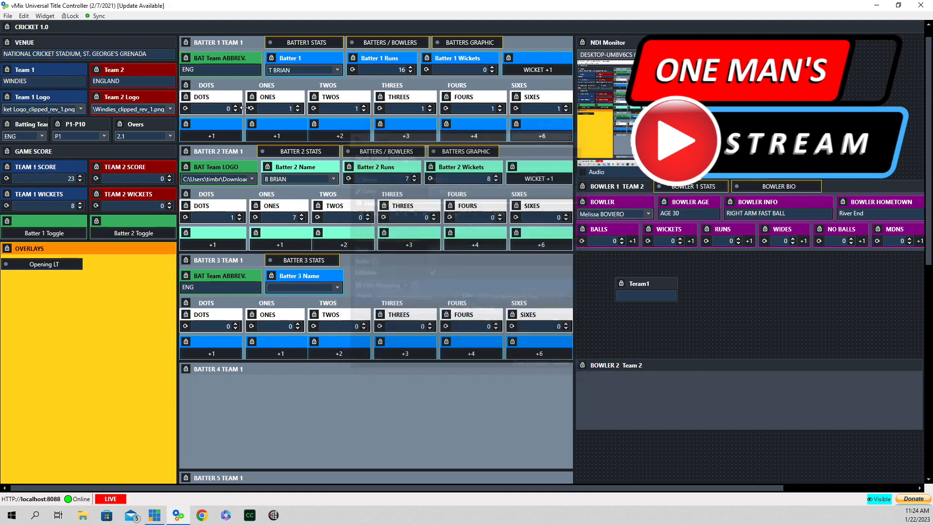
mouse_move(163, 73)
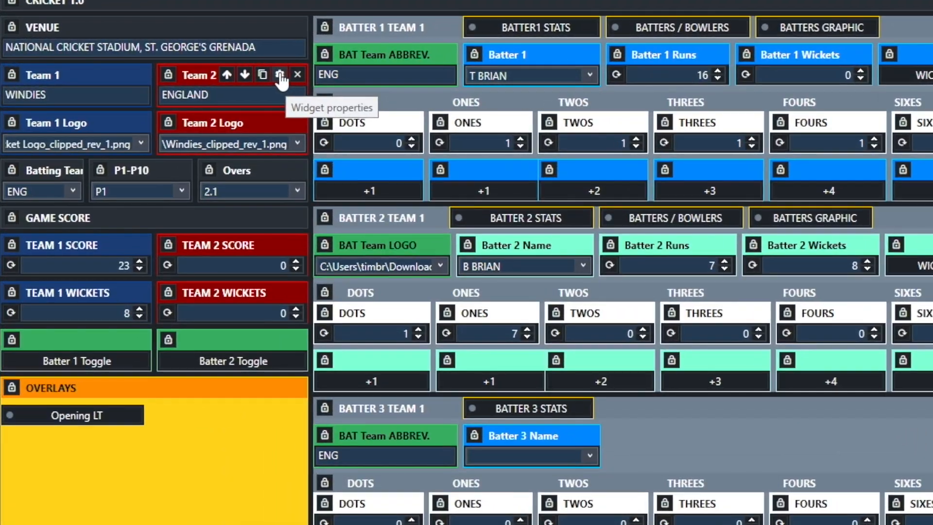
left_click(238, 74)
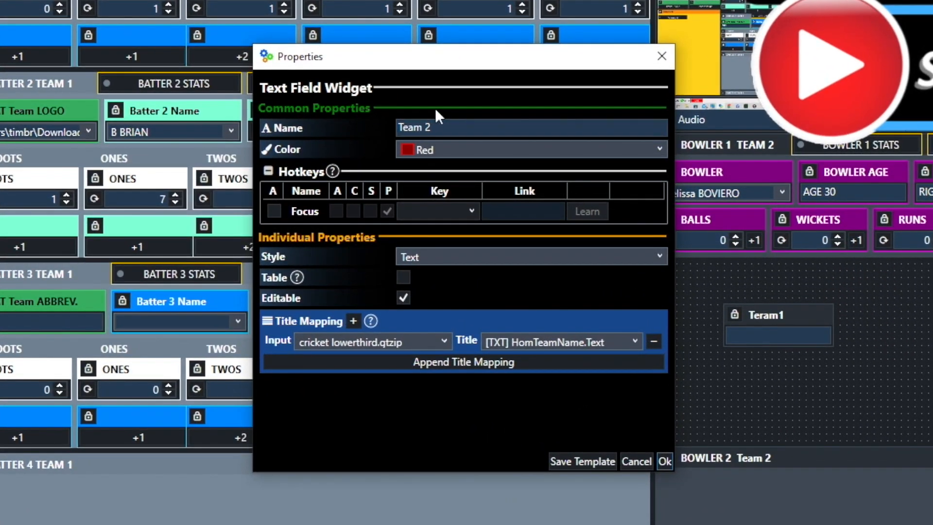
left_click(316, 89)
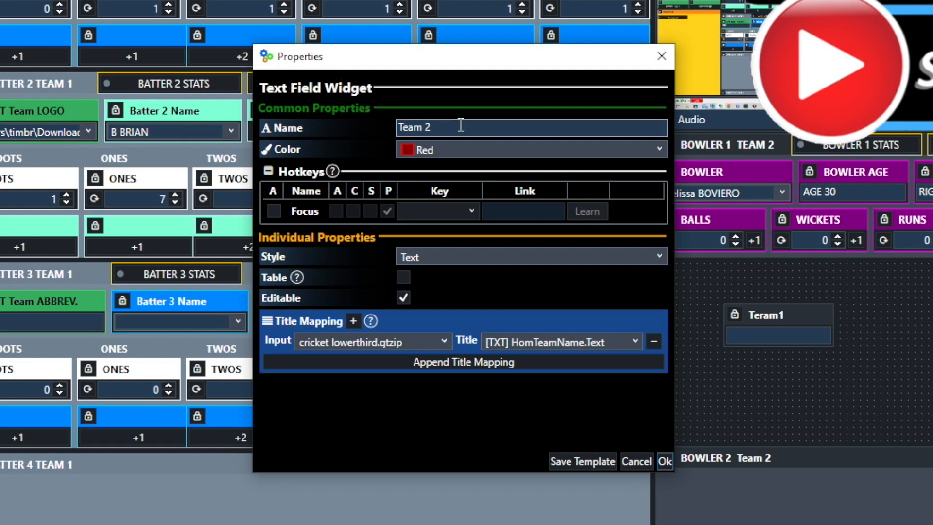
left_click(660, 149)
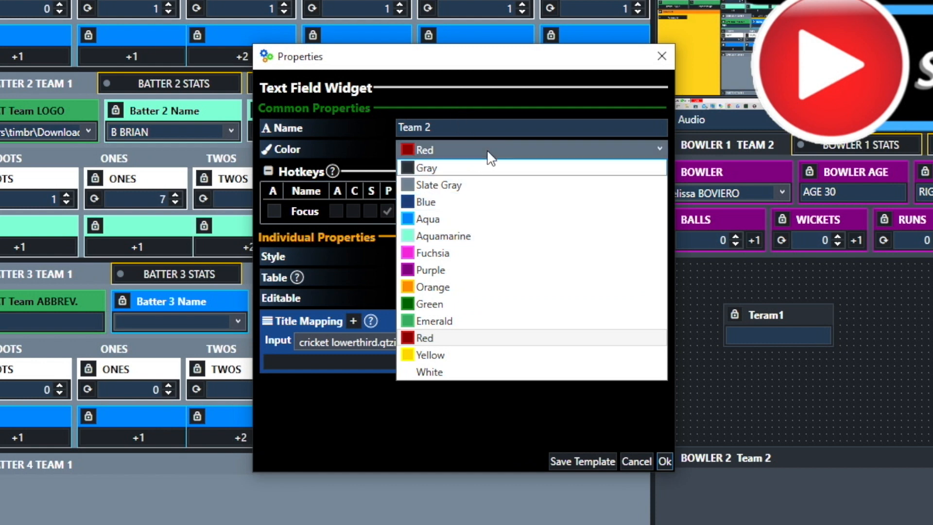
left_click(663, 463)
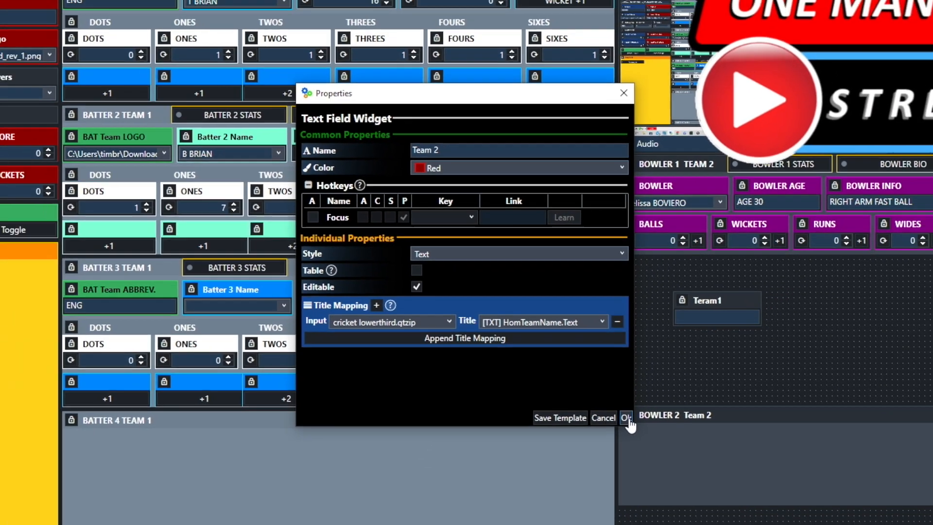
left_click(664, 460)
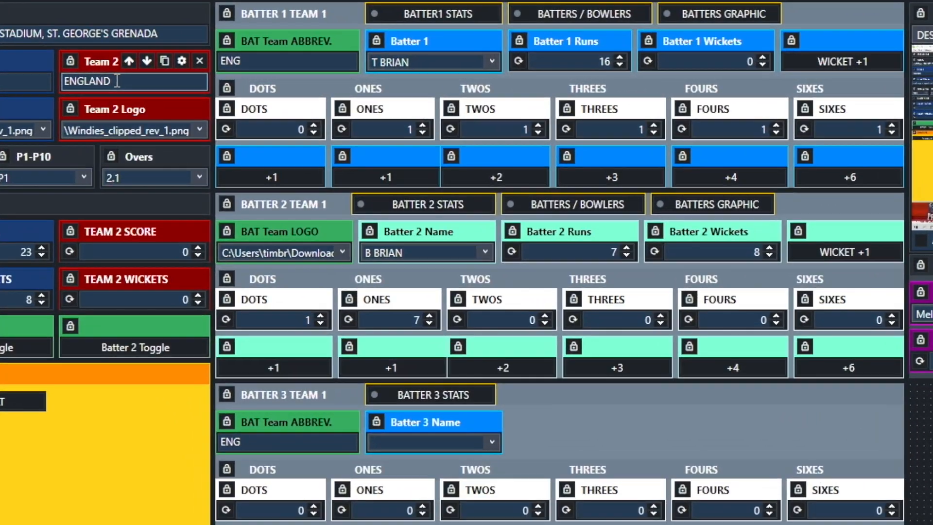
Replace the Team 2 text with Tims Team.
left_click_drag(124, 81, 66, 87)
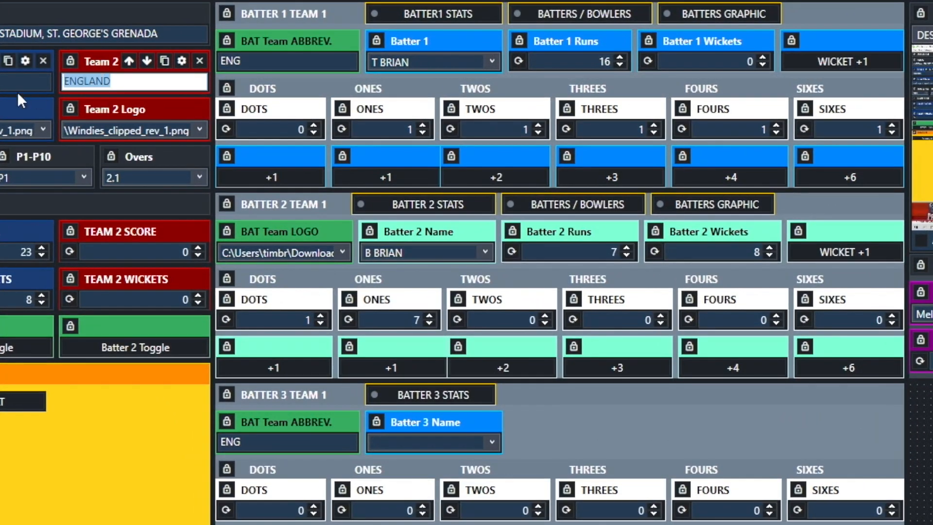
type("Tims")
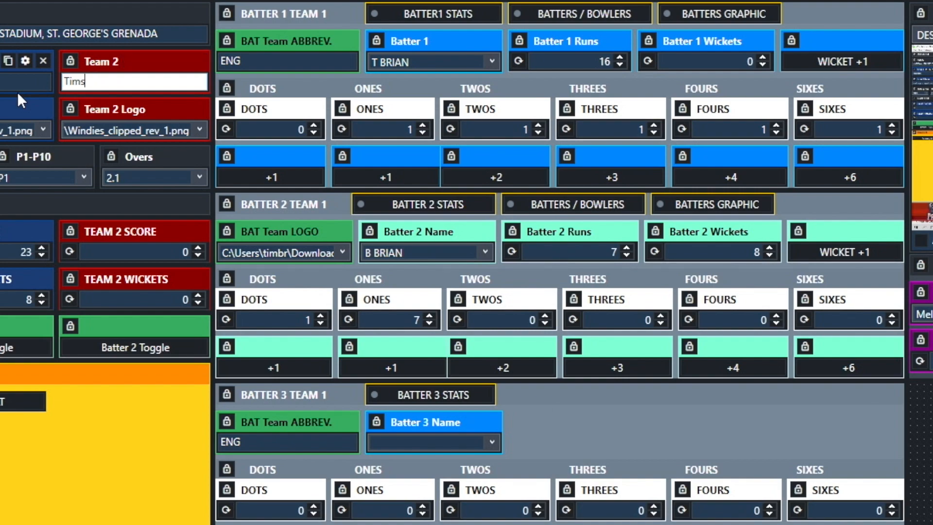
type(" Team")
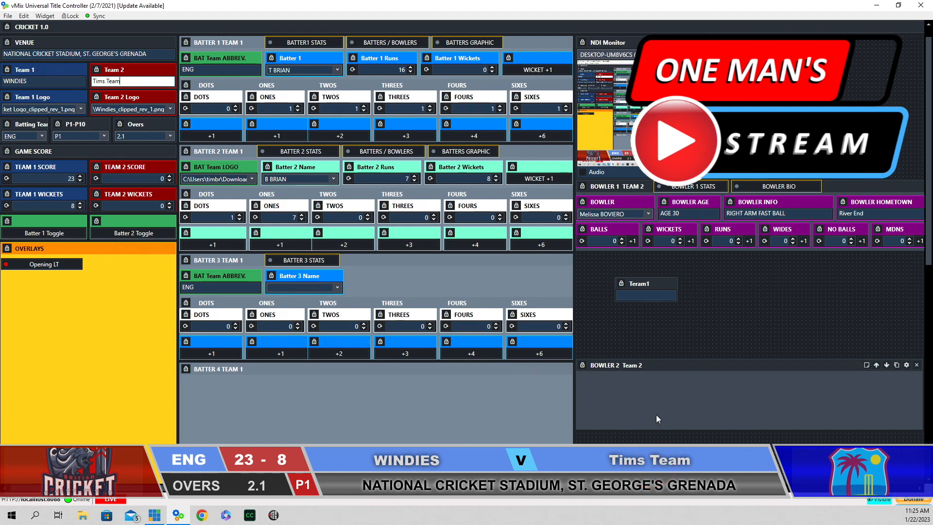
Set the Team 2 text back to ENGLAND.
key("ctrl+a")
type("E")
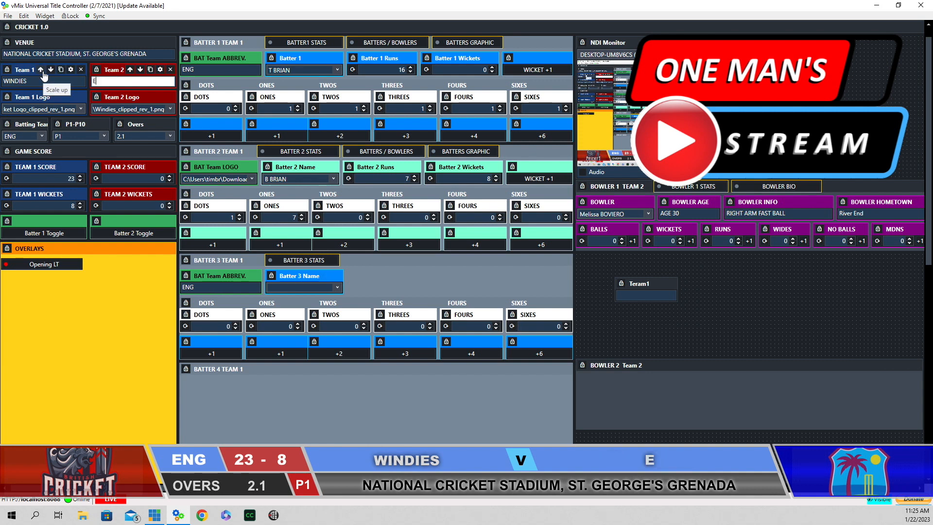
type("NGLAND")
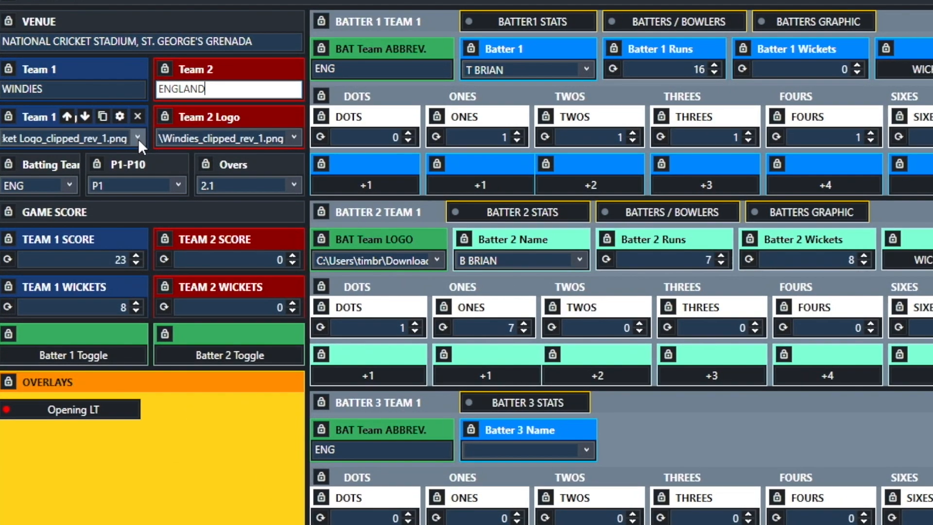
Switch the Team 1 logo to Windies_clipped_rev_1.png and back to Cricket Logo_clipped_rev_1.png.
left_click(138, 139)
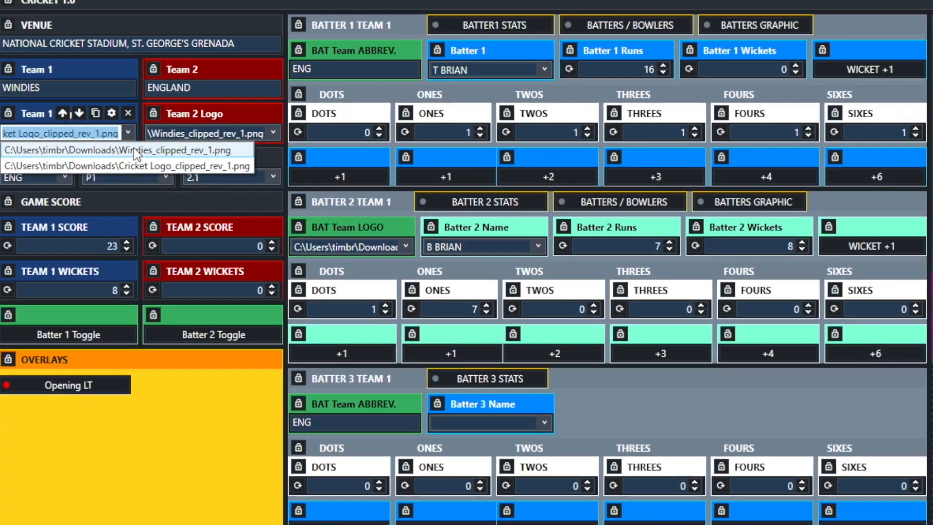
left_click(143, 157)
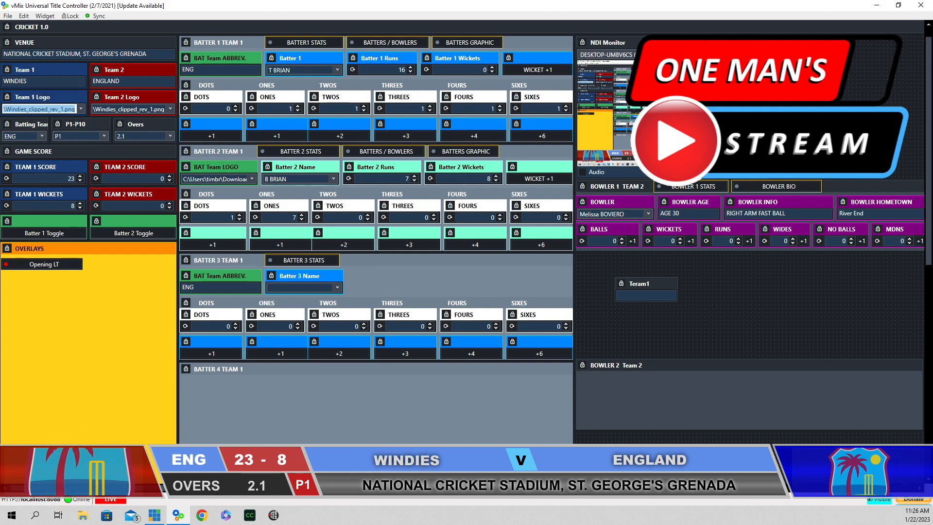
left_click(80, 109)
left_click(81, 129)
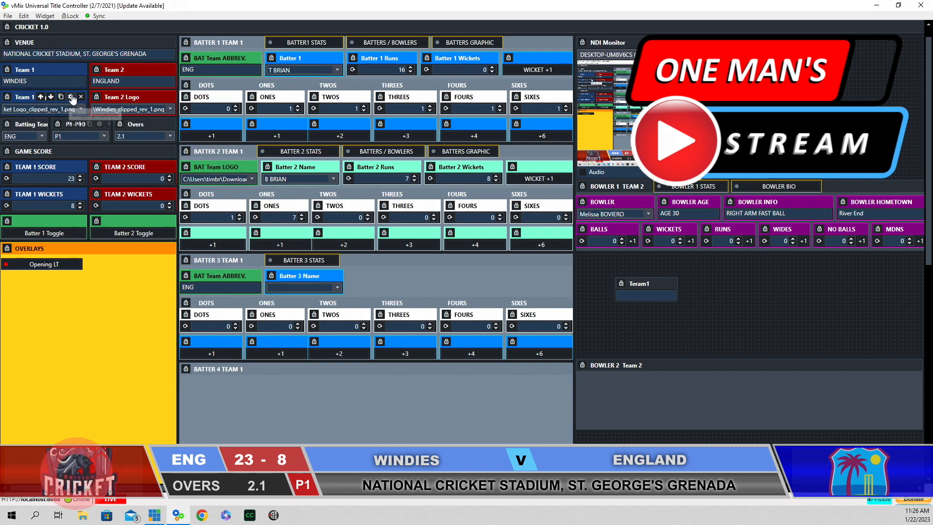
Review the Team 1 Logo list widget's properties and title mappings, and add two blank entries to its items.
left_click(71, 96)
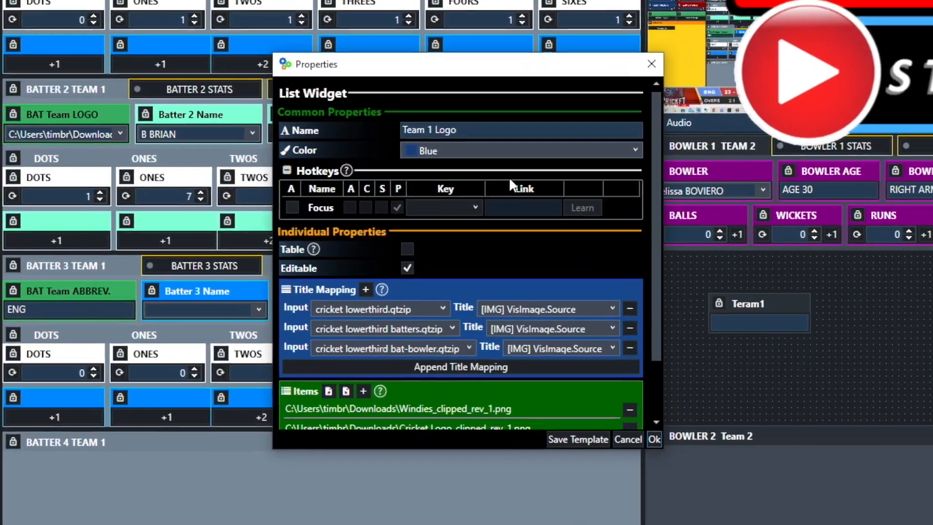
scroll(501, 200, "down", 3)
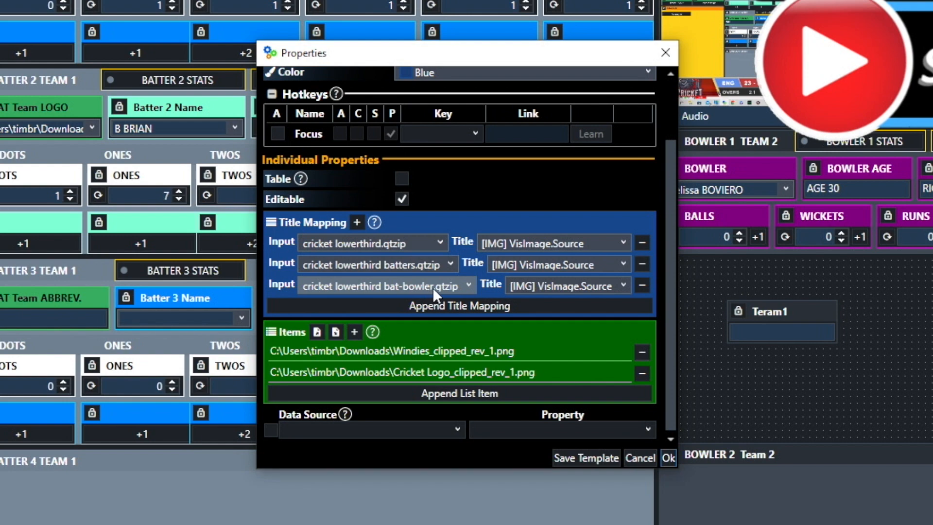
scroll(369, 247, "up", 2)
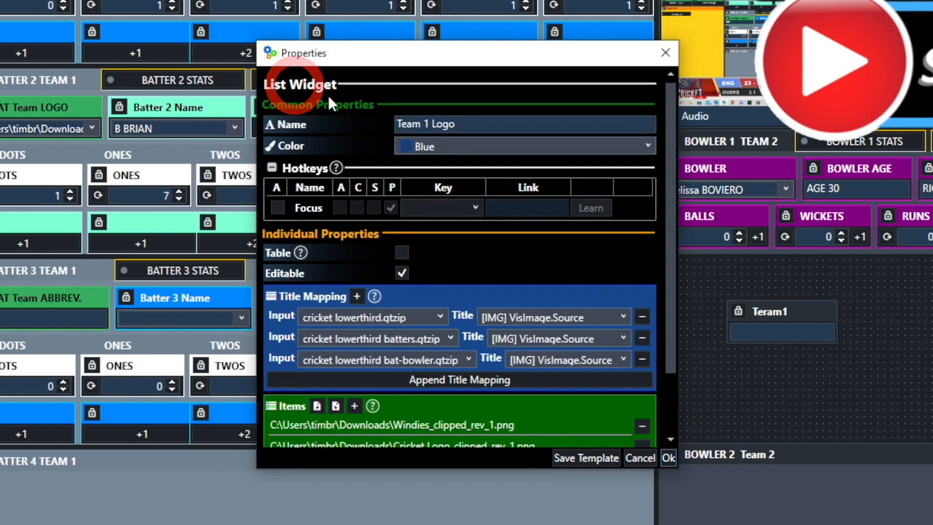
scroll(652, 217, "down", 2)
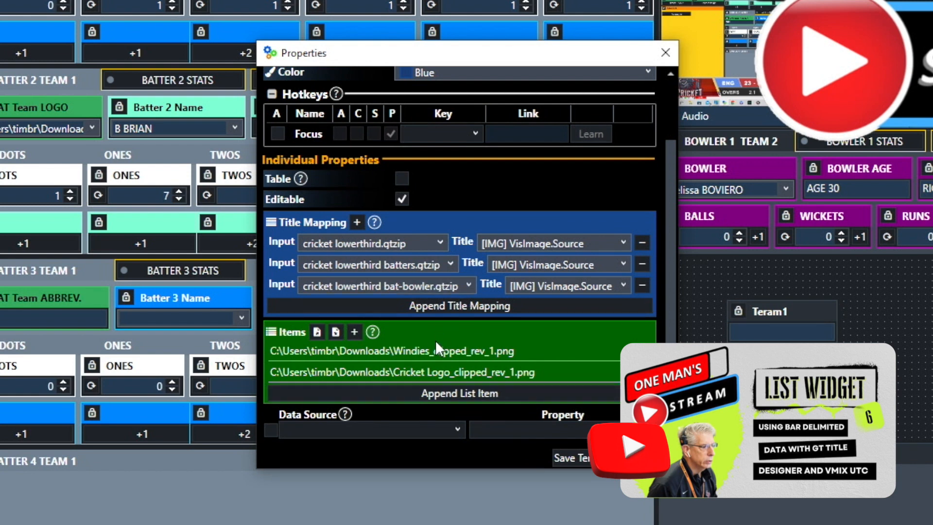
left_click(355, 333)
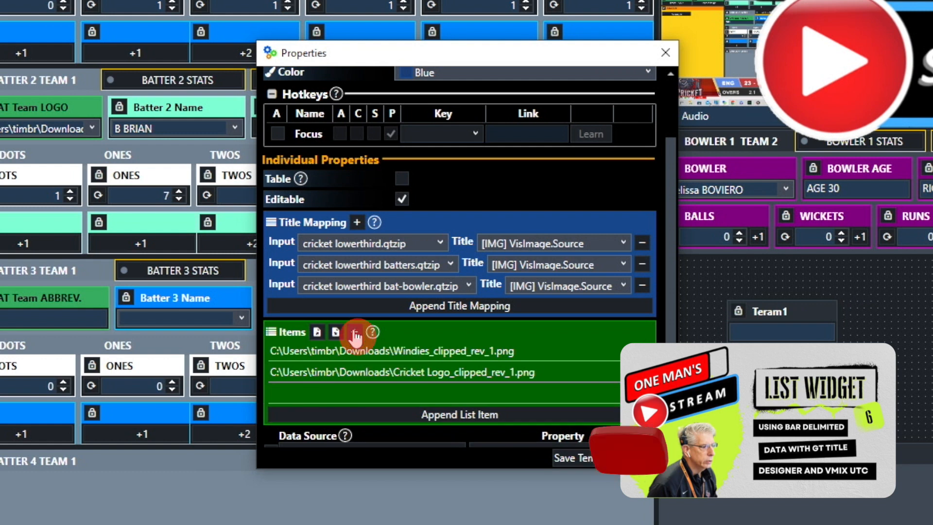
left_click(356, 333)
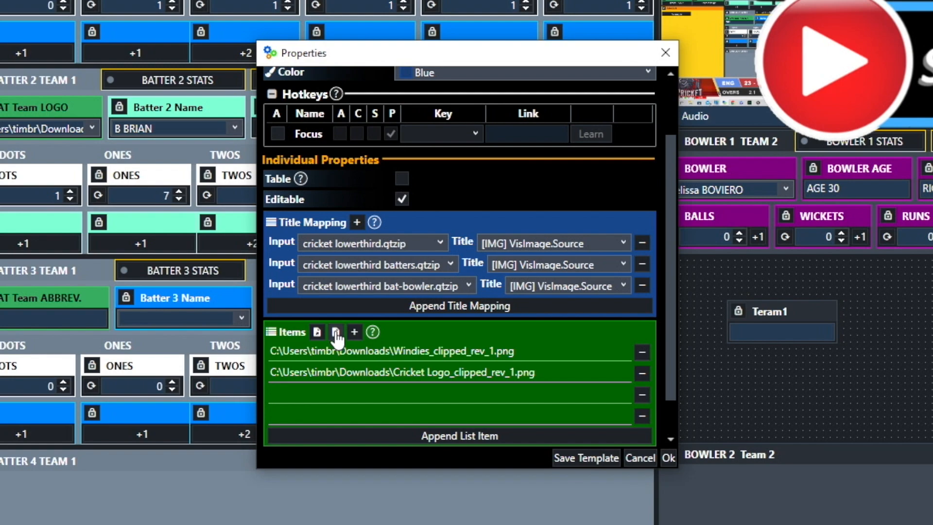
Switch to File Explorer and copy the path of GE Fights Logo_clipped_rev_1.png from the Downloads folder.
left_click(335, 332)
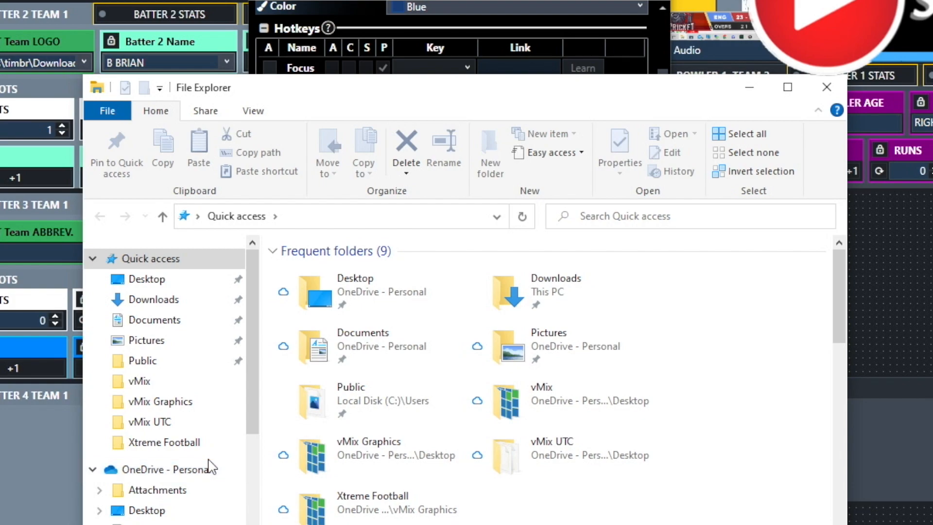
left_click(144, 403)
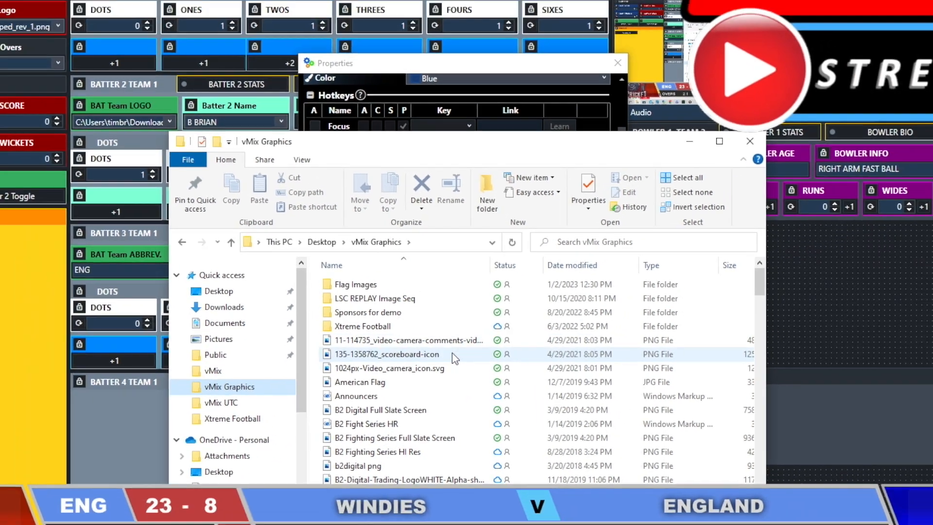
left_click(218, 307)
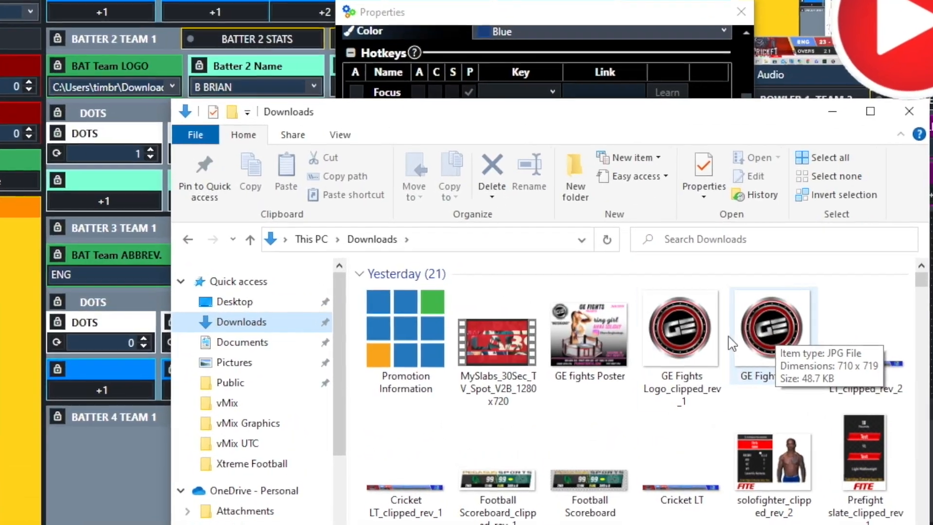
left_click(683, 322)
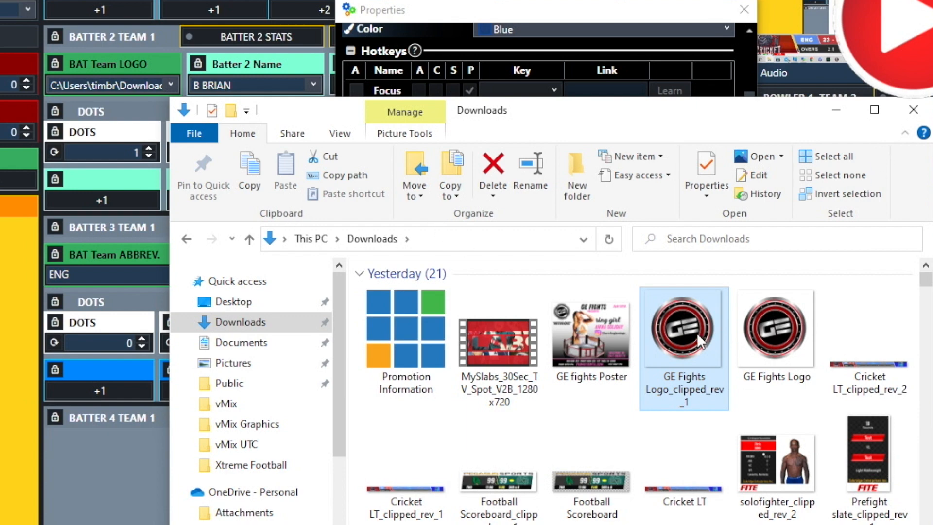
left_click(344, 178)
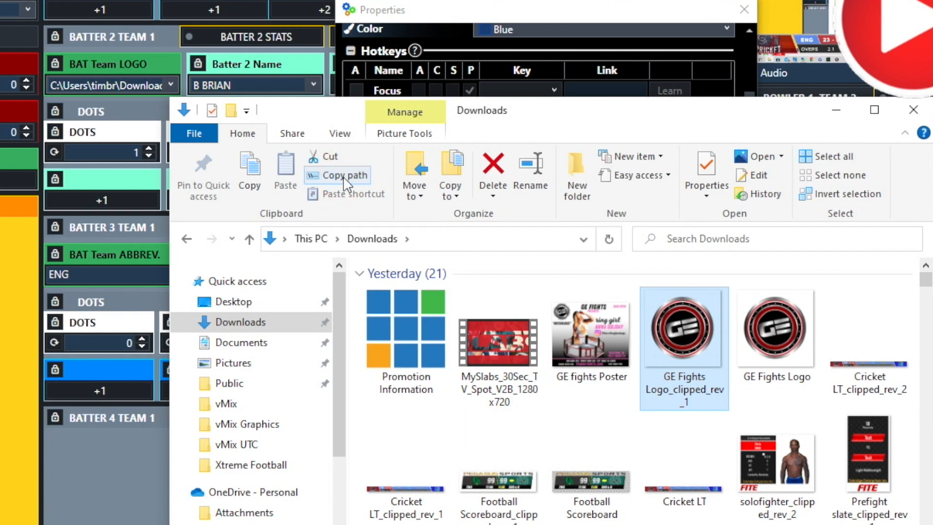
left_click(836, 110)
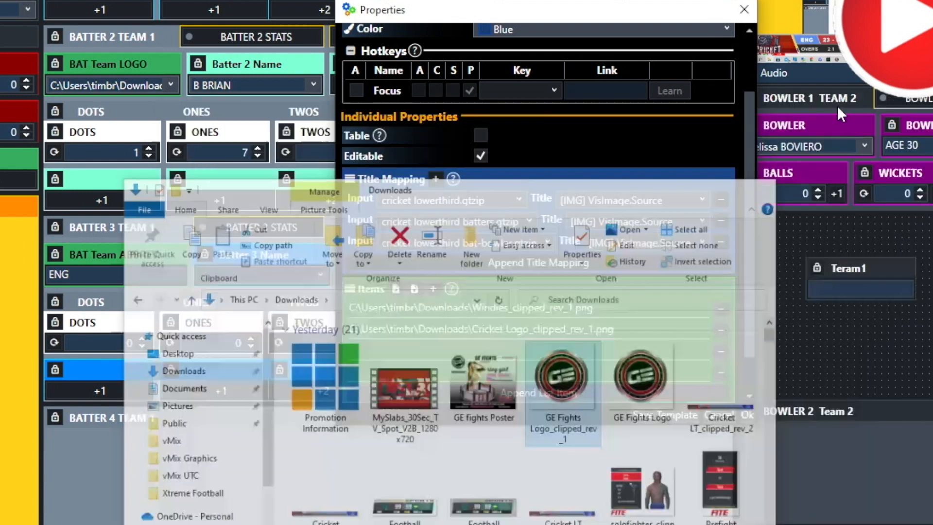
Paste the GE Fights logo path without quotation marks as the third Team 1 Logo item and apply the properties.
left_click(361, 354)
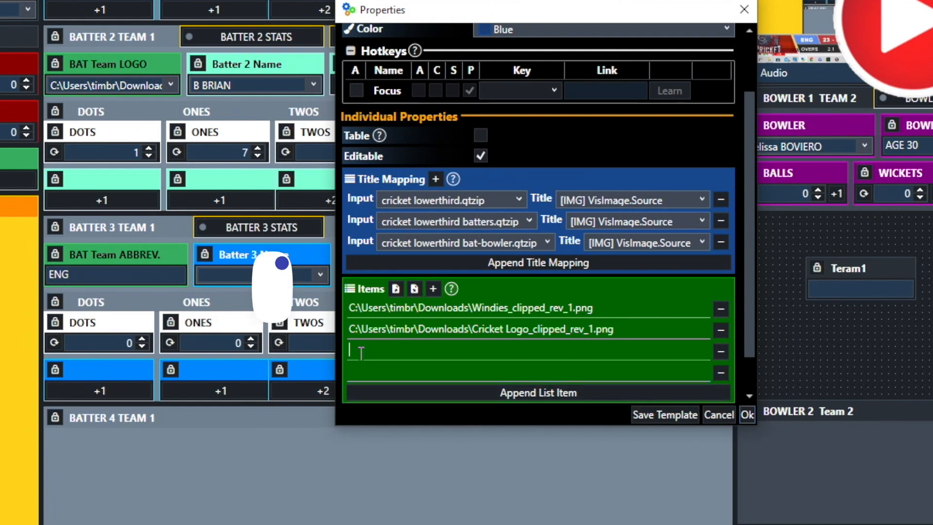
right_click(360, 352)
left_click(409, 403)
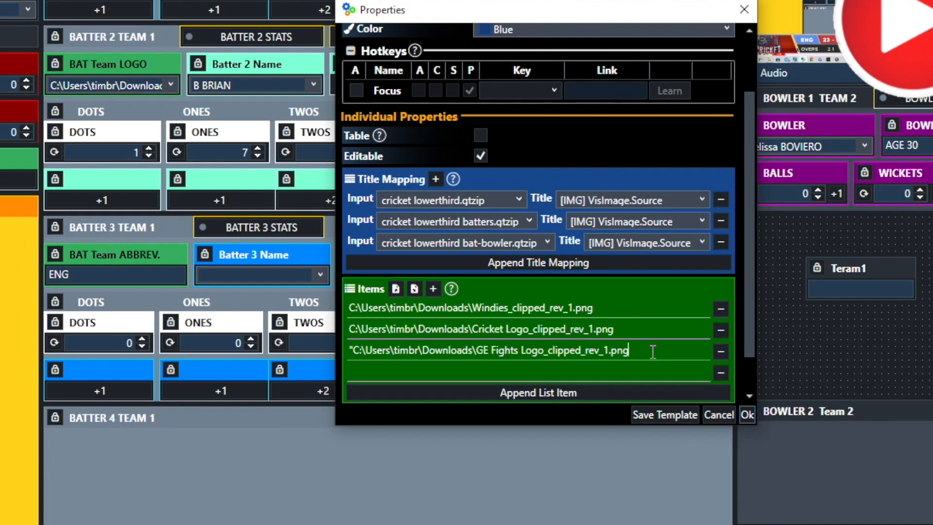
left_click(354, 350)
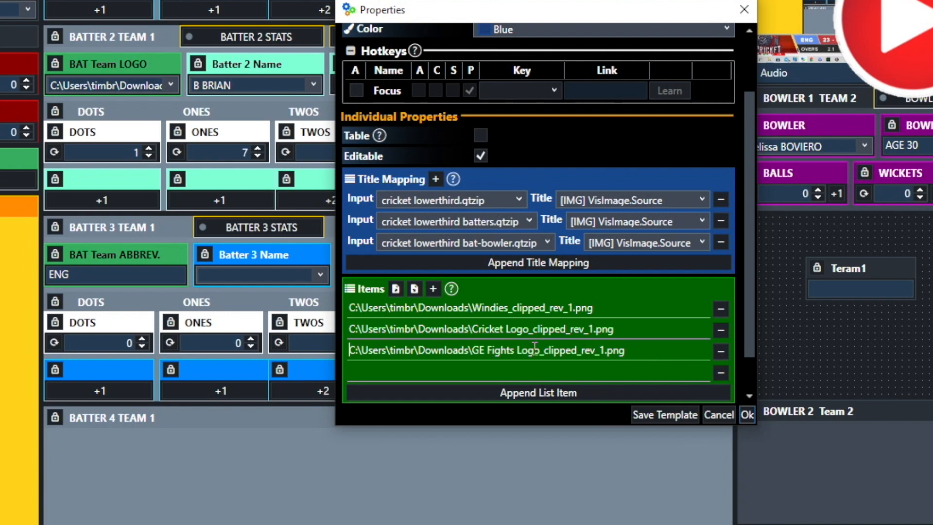
left_click(746, 416)
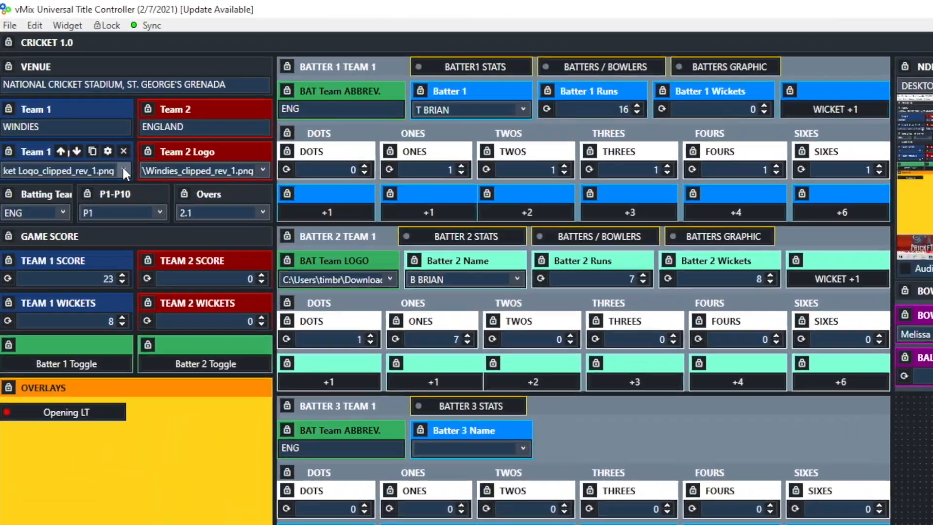
Switch the Team 1 logo to GE Fights Logo_clipped_rev_1.png and back to Cricket Logo_clipped_rev_1.png.
left_click(80, 108)
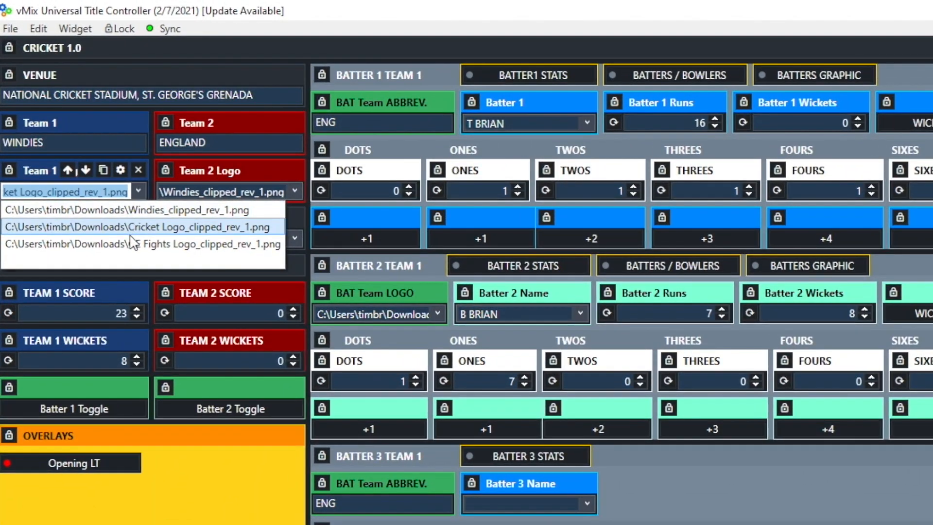
left_click(69, 244)
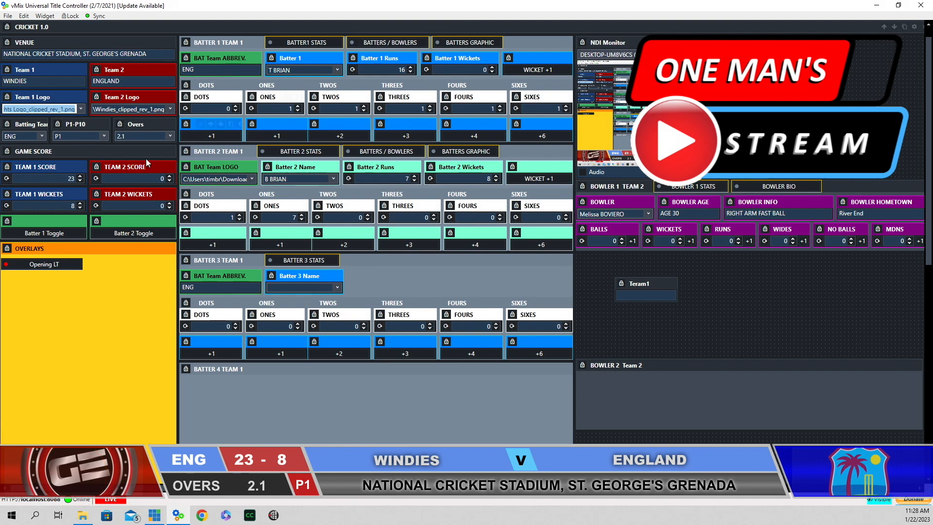
left_click(81, 110)
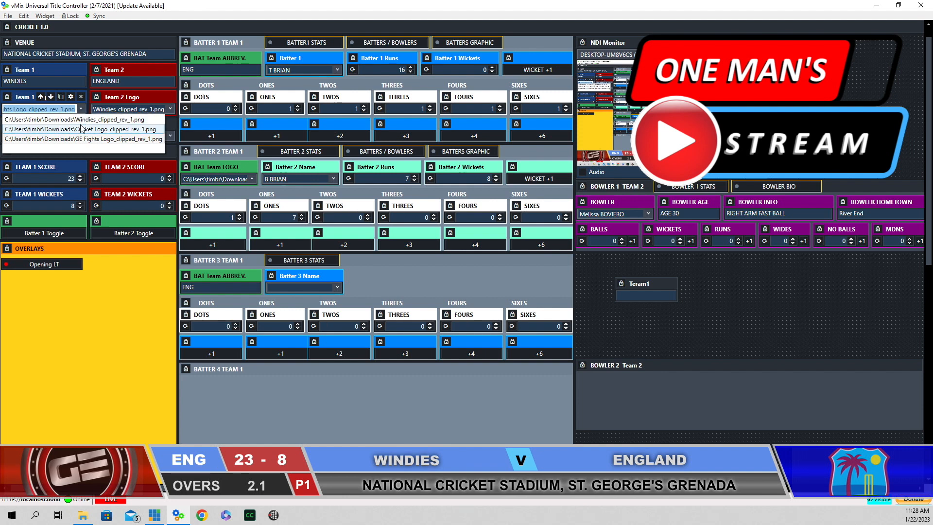
left_click(81, 129)
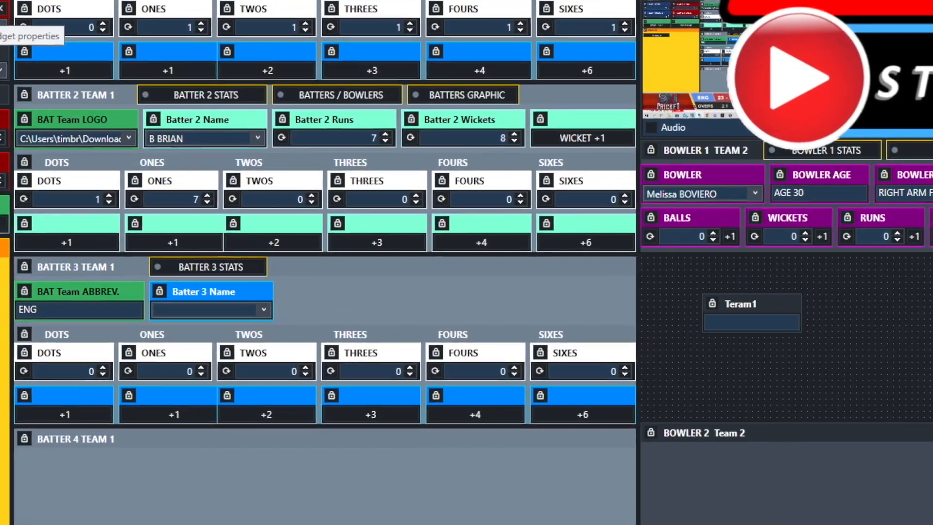
Review the Team 2 Logo list widget's properties, including its title mappings and logo items.
left_click(0, 9)
scroll(442, 258, "down", 1)
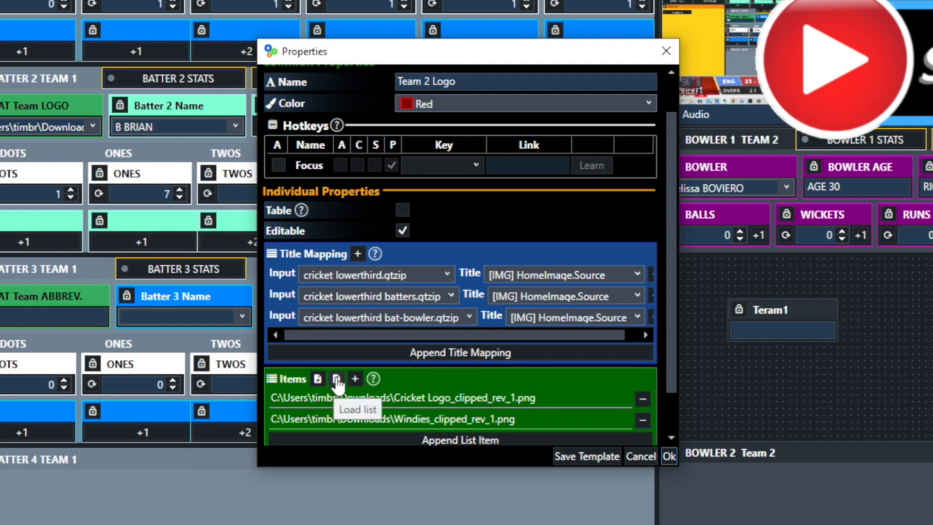
scroll(337, 384, "up", 2)
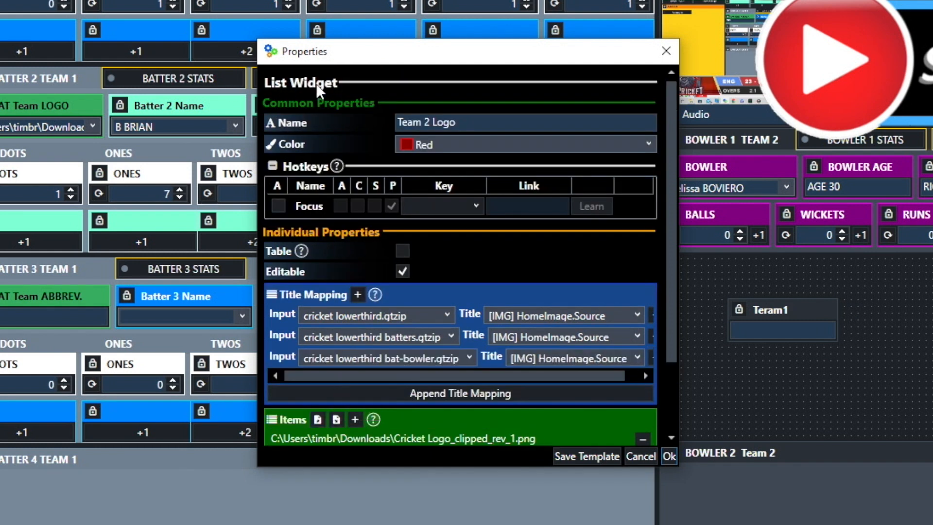
left_click(670, 456)
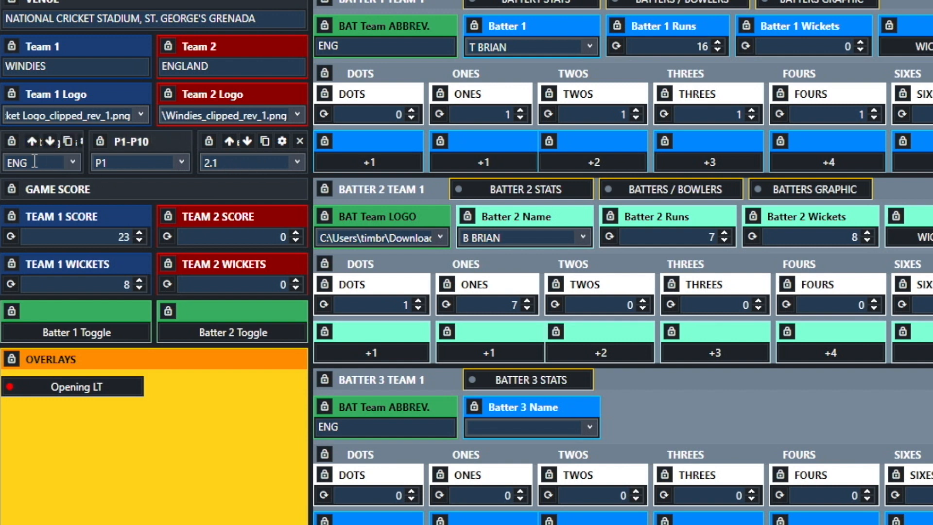
Look through the available choices of the Batting Team, P1-P10 and Overs lists without changing their selections.
left_click(73, 161)
left_click(74, 161)
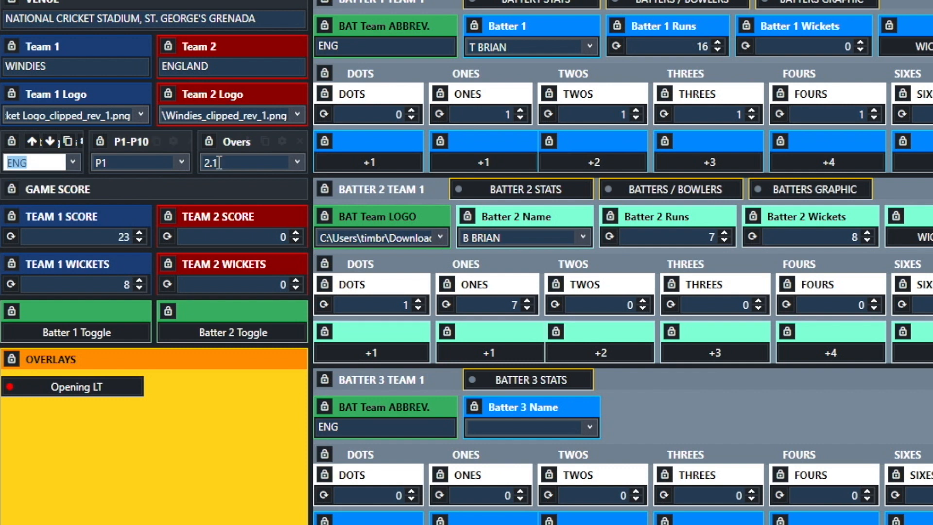
left_click(183, 160)
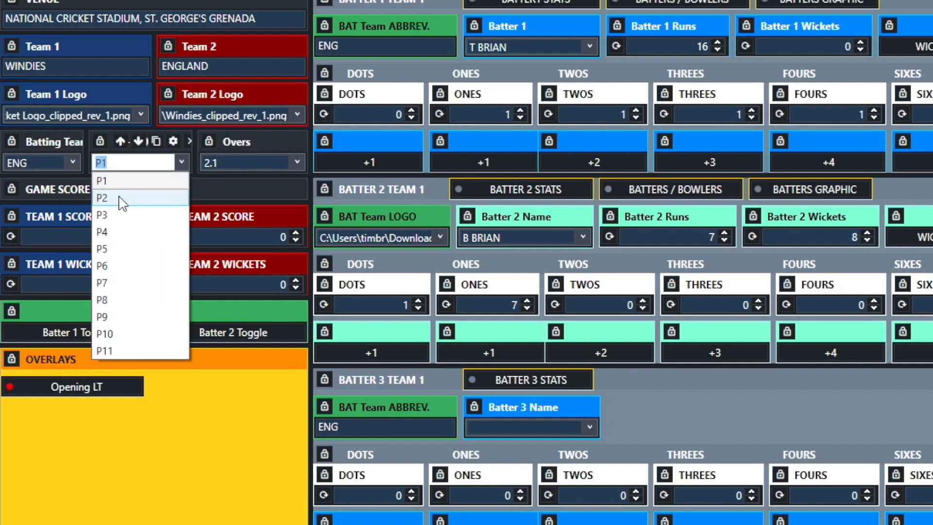
left_click(191, 450)
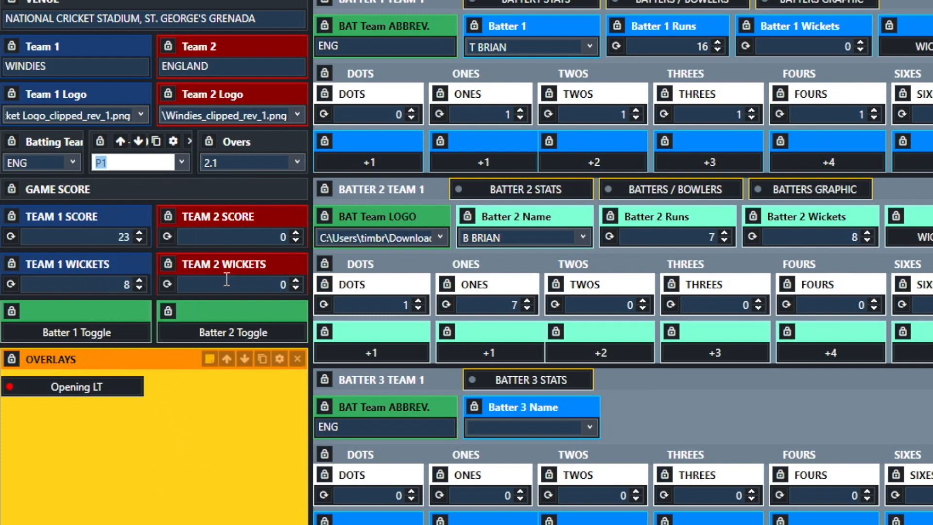
left_click(296, 161)
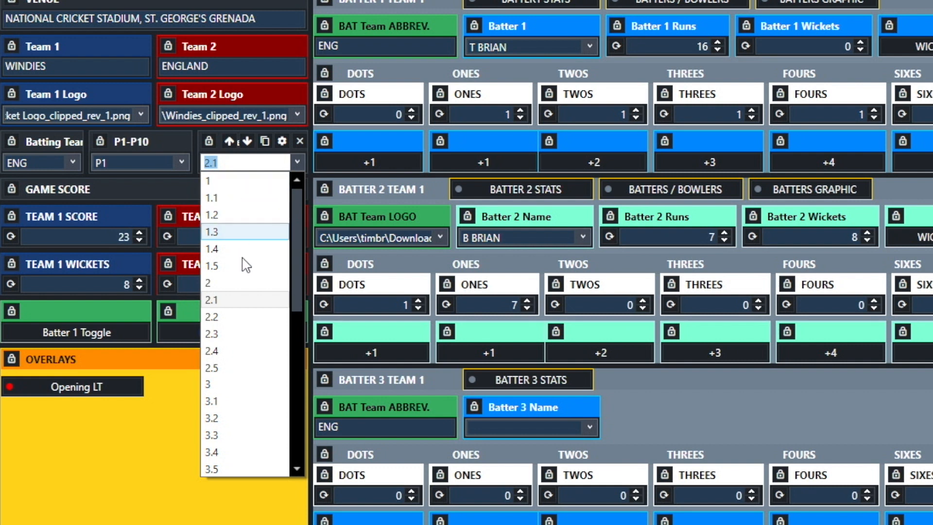
scroll(246, 272, "down", 7)
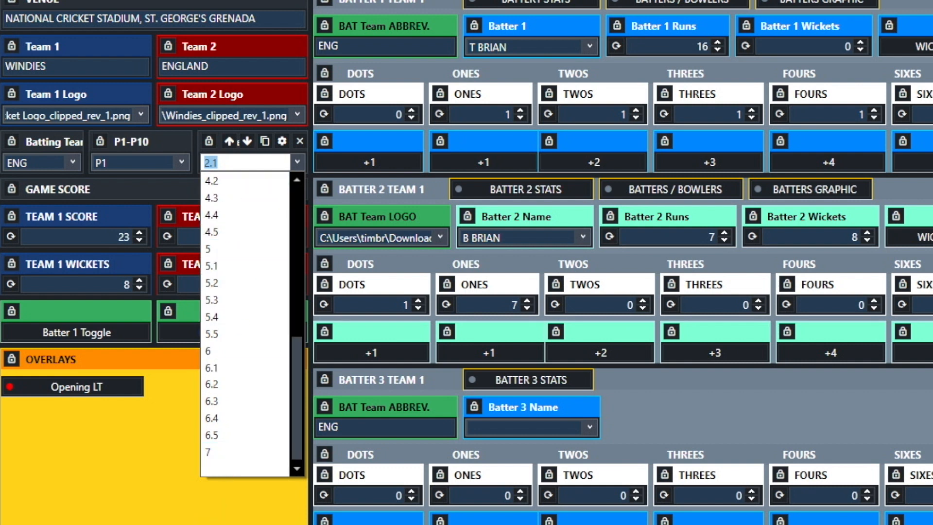
left_click(153, 519)
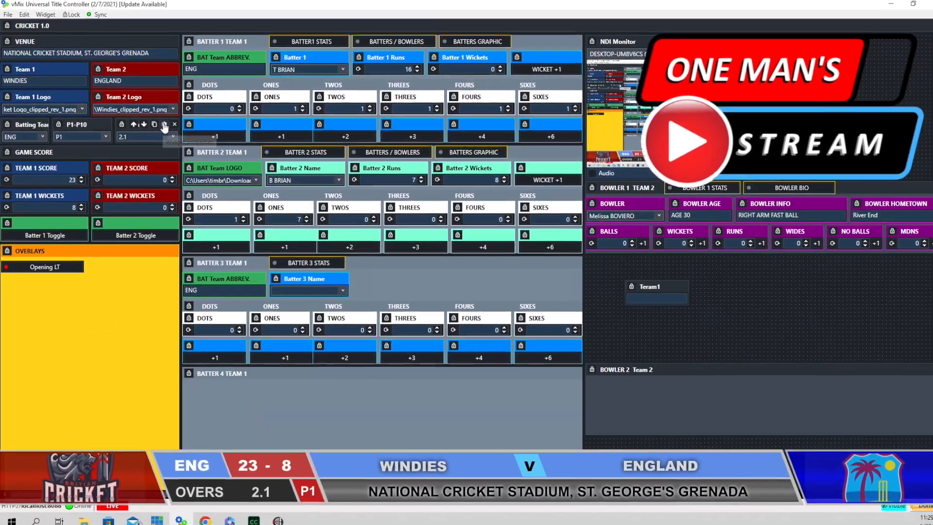
Review the Overs list widget's properties, including its title mappings across the cricket graphics and its over-number items.
left_click(276, 141)
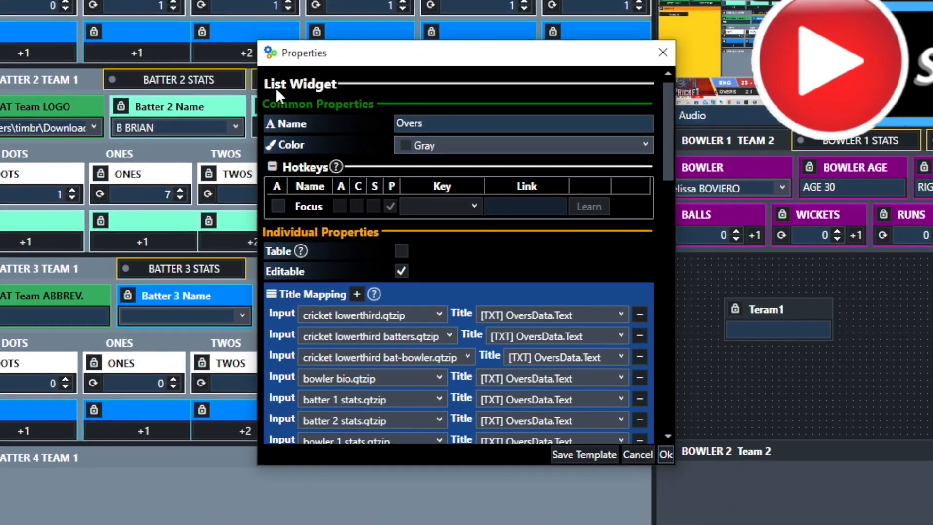
scroll(536, 248, "down", 2)
scroll(550, 247, "down", 2)
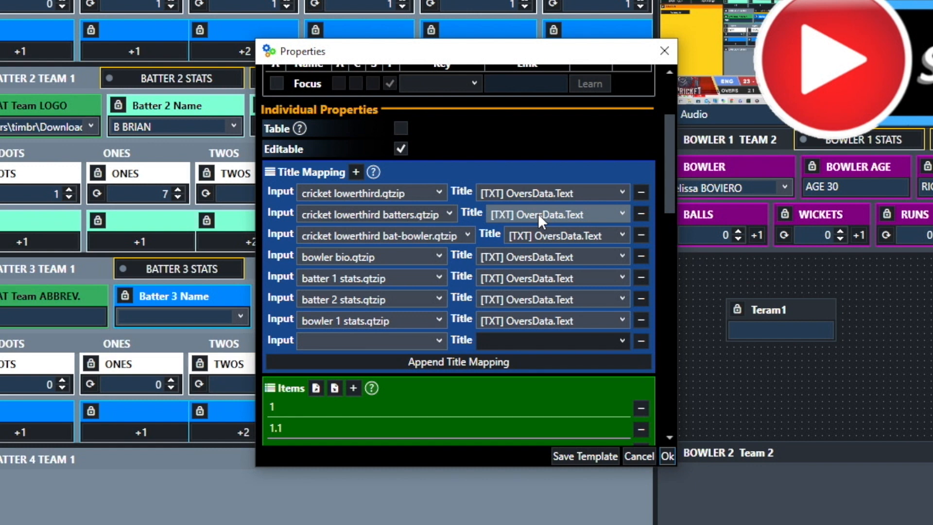
scroll(541, 249, "down", 3)
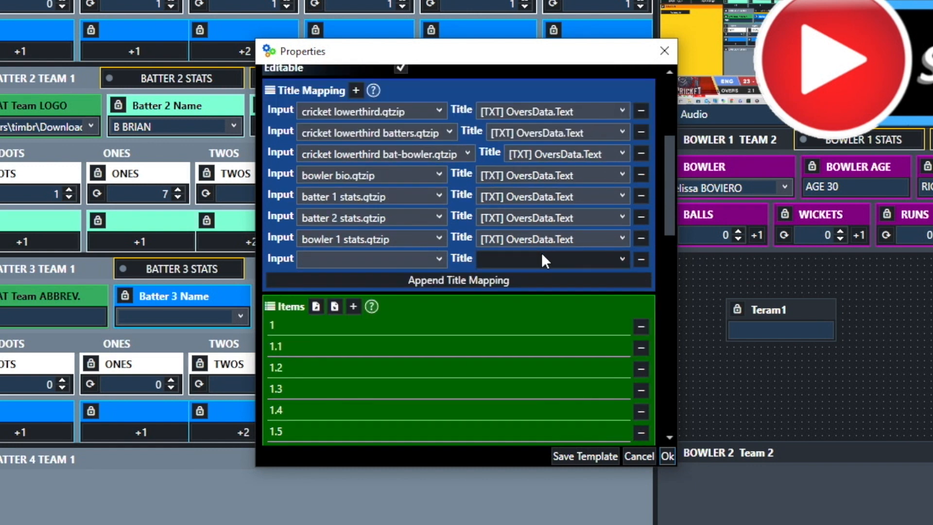
scroll(544, 252, "up", 3)
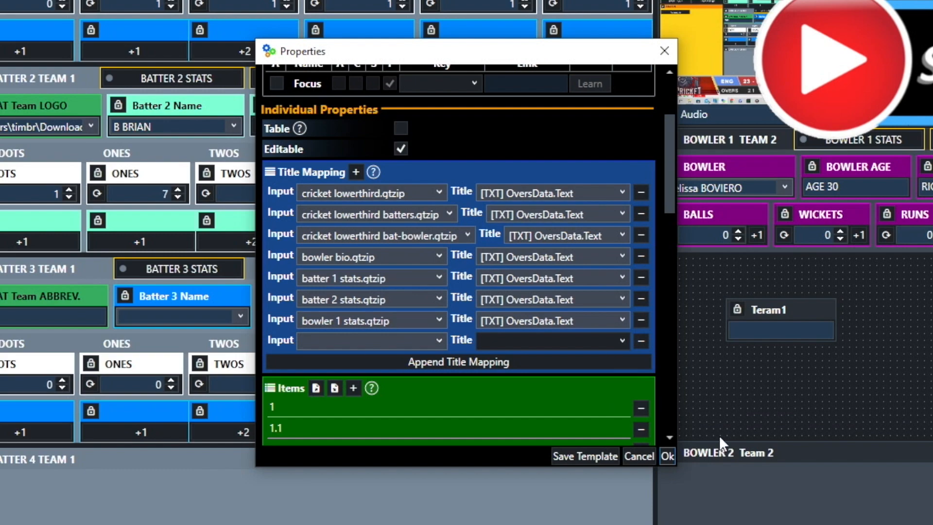
scroll(383, 301, "up", 3)
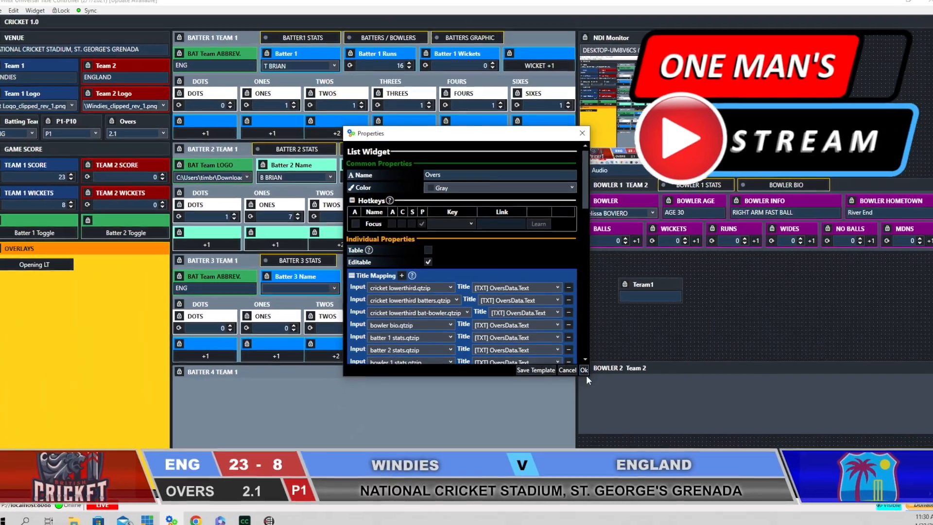
left_click(668, 456)
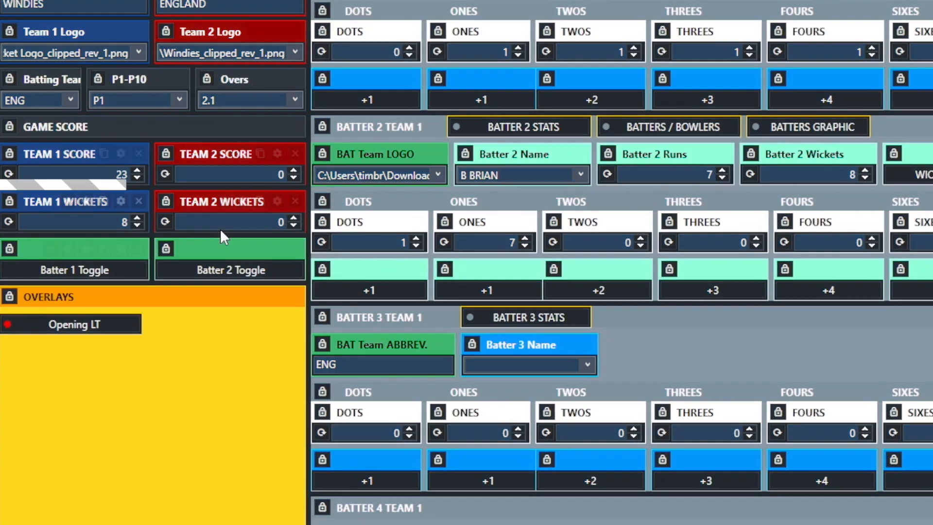
Review the TEAM 1 SCORE widget's properties, including its hotkey links, custom style, active buttons and title mappings.
left_click(121, 153)
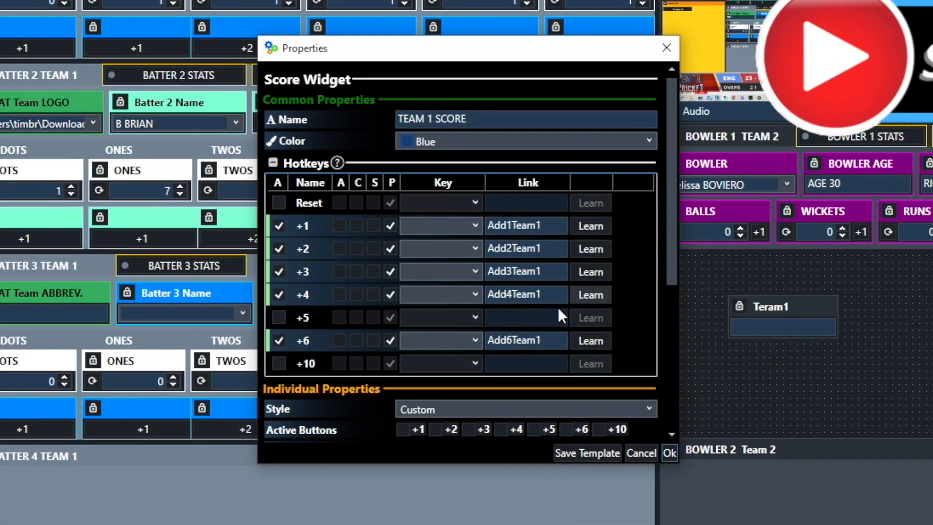
left_click_drag(519, 52, 519, 291)
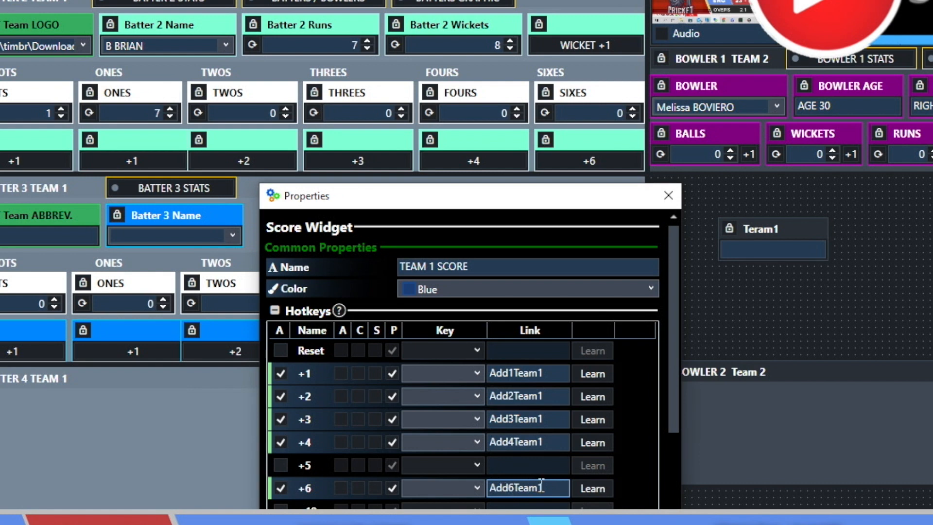
scroll(544, 457, "down", 5)
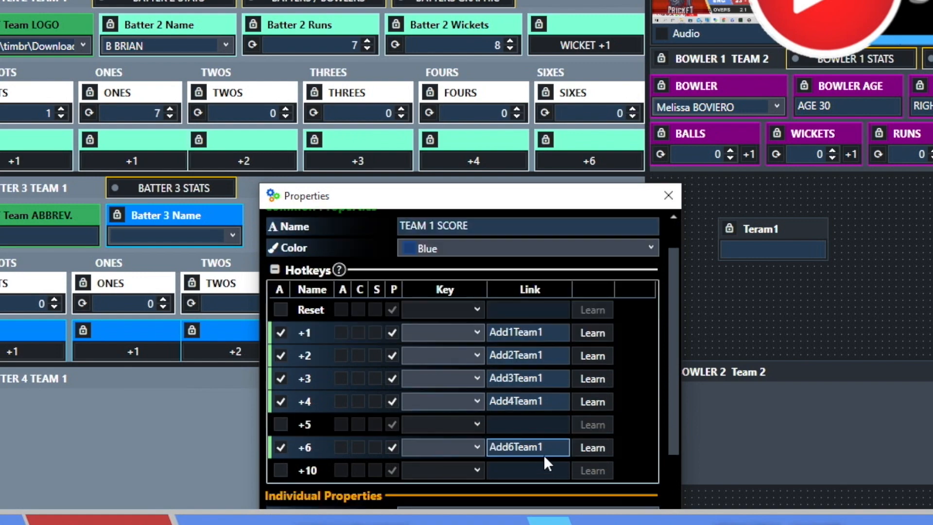
scroll(550, 455, "down", 1)
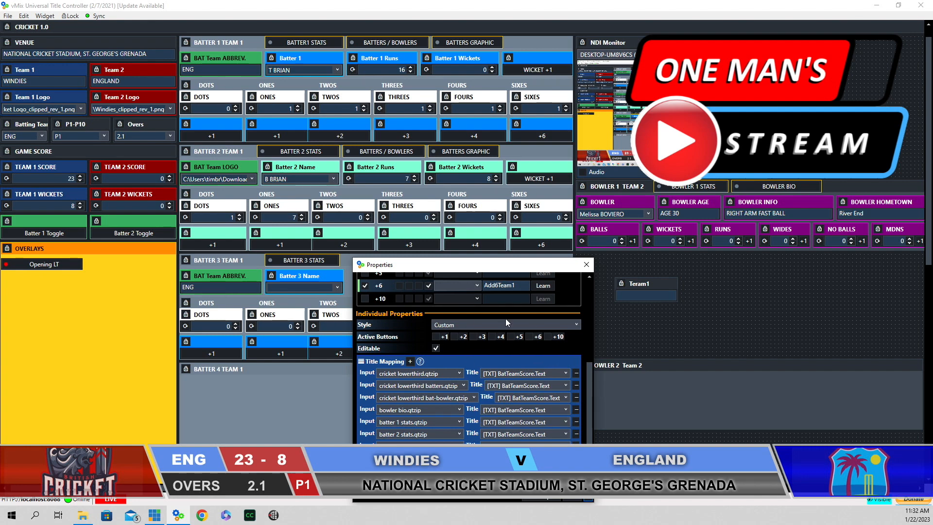
left_click(589, 266)
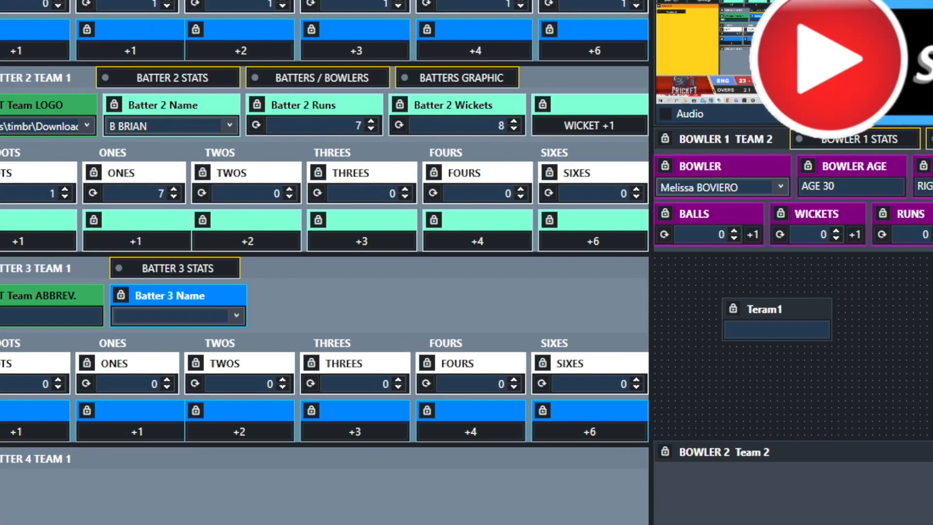
Review the TEAM 1 WICKETS widget's properties, including its Reset and +1 hotkey links and its title mappings.
left_click(1, 164)
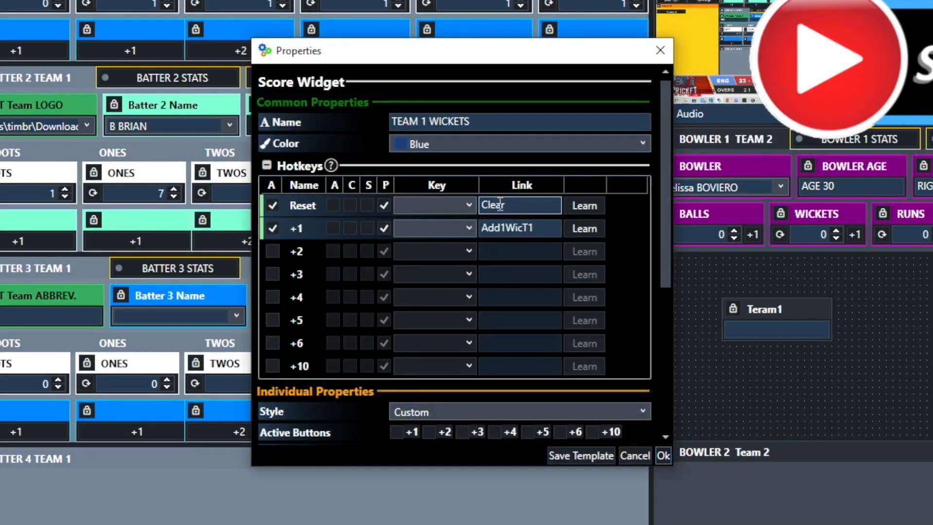
scroll(499, 233, "down", 5)
scroll(498, 235, "up", 5)
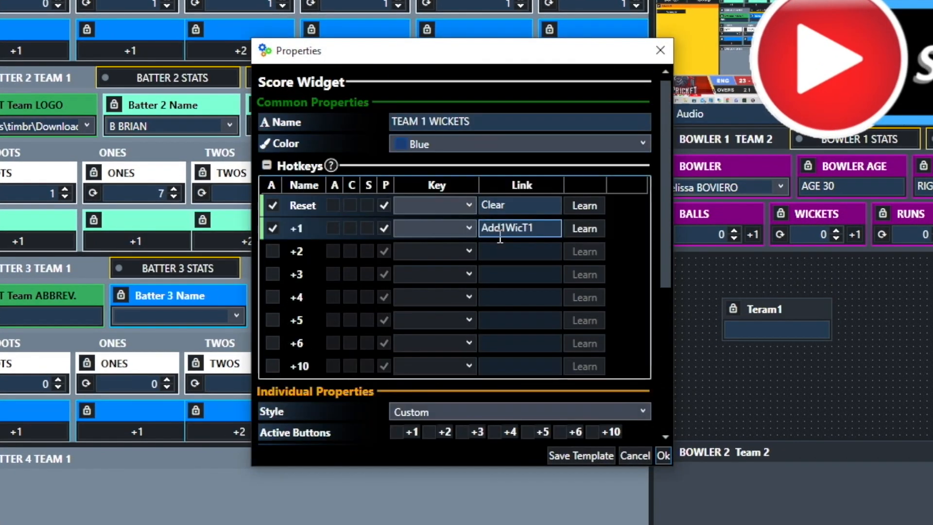
left_click(511, 232)
scroll(511, 239, "down", 1)
scroll(515, 240, "down", 2)
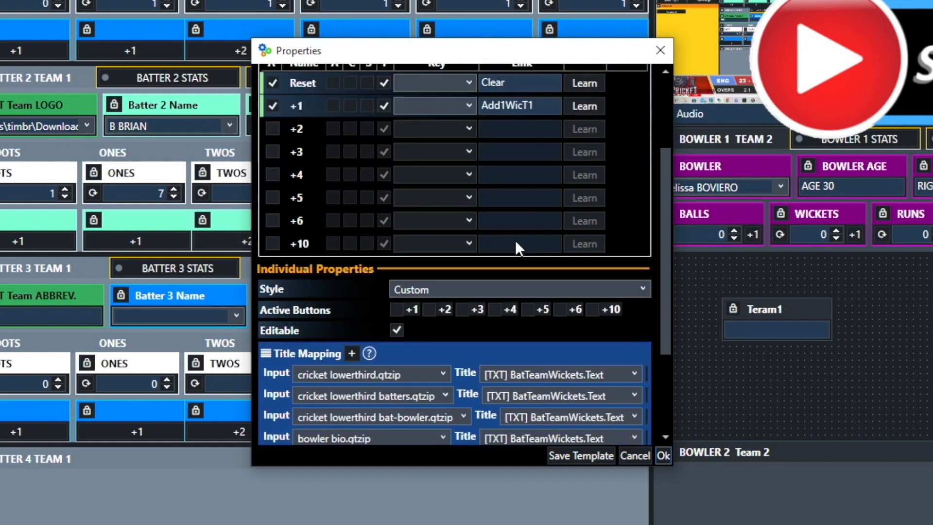
scroll(515, 240, "down", 3)
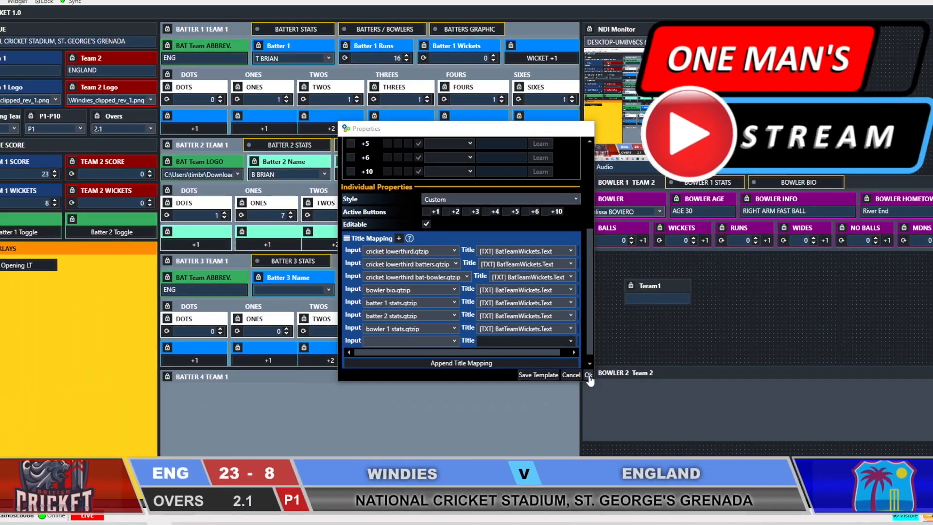
left_click(589, 376)
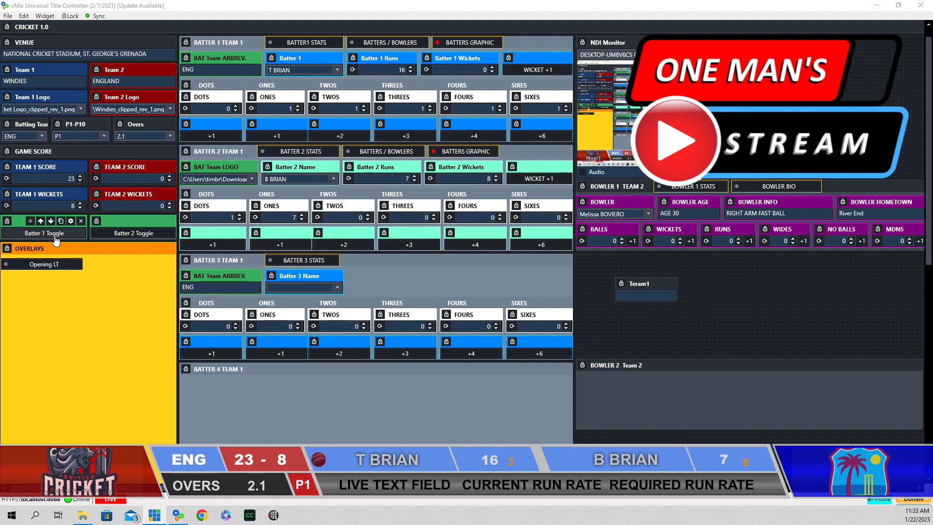
Switch the cricket-ball indicator on the batters graphic to Batter 2 and back to Batter 1.
left_click(123, 235)
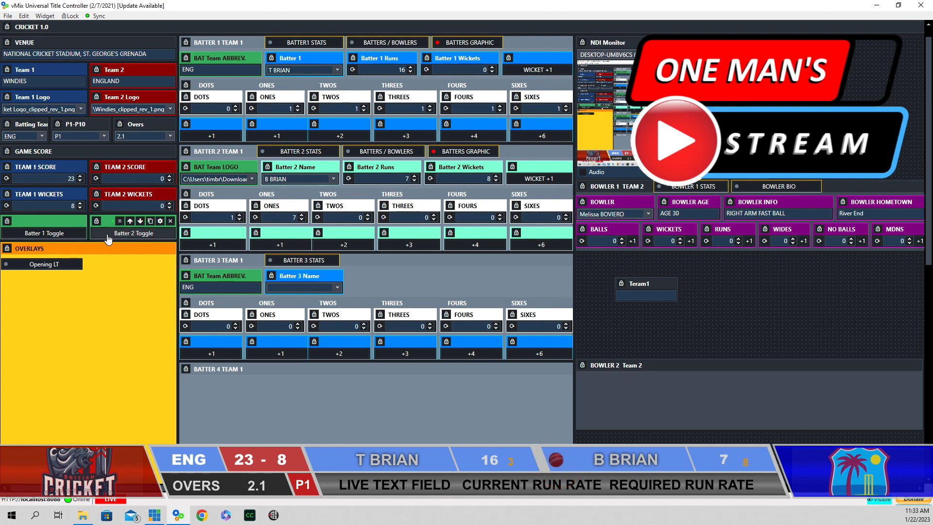
left_click(51, 235)
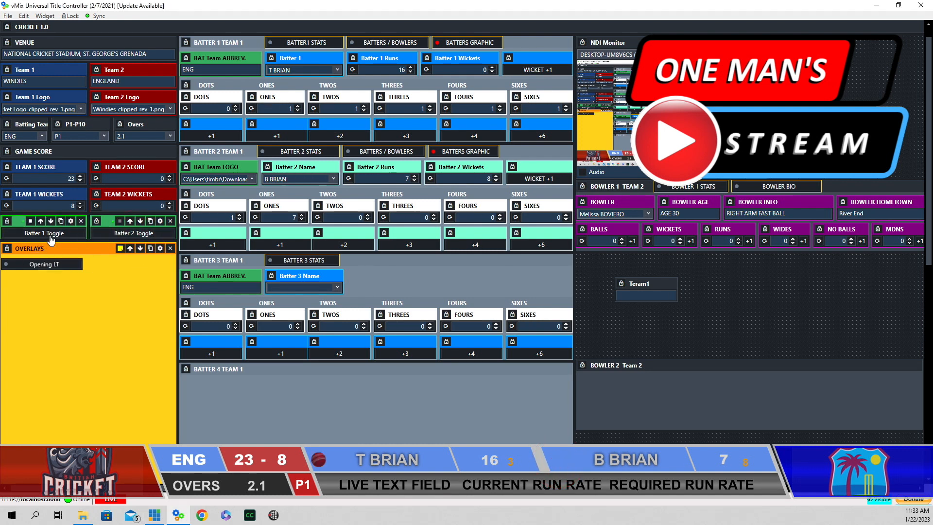
Review the Batter 1 Toggle button's hotkeys and SetXVisibleOn script commands, including the title index choices for the batters lower third.
left_click(71, 222)
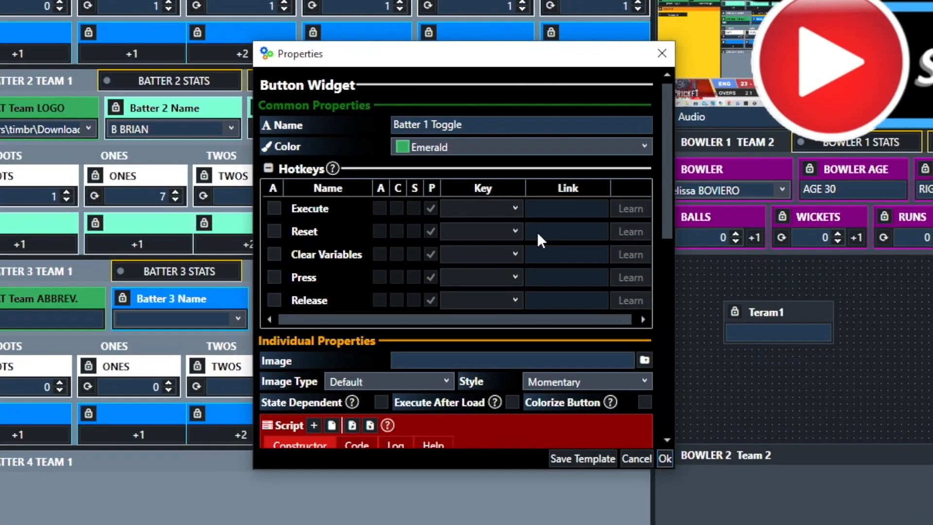
scroll(508, 238, "down", 2)
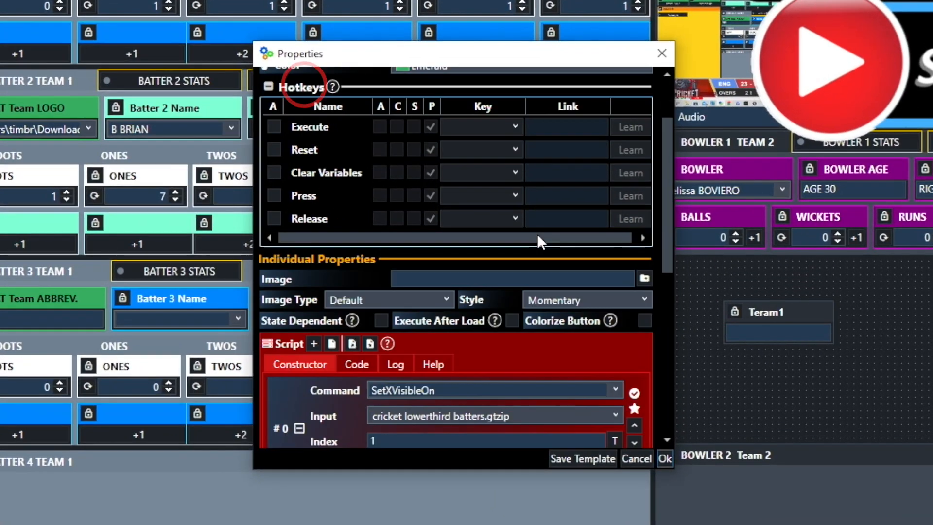
scroll(537, 234, "down", 2)
scroll(537, 243, "down", 1)
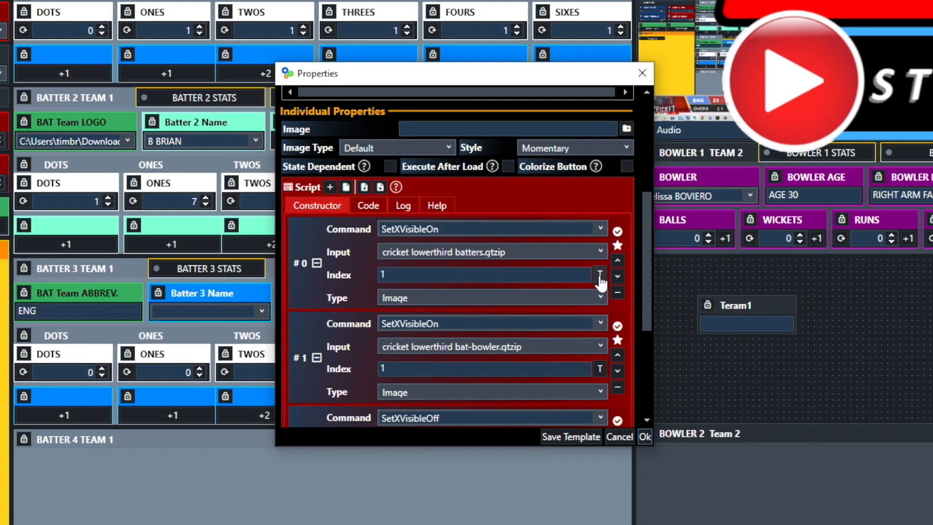
left_click(601, 276)
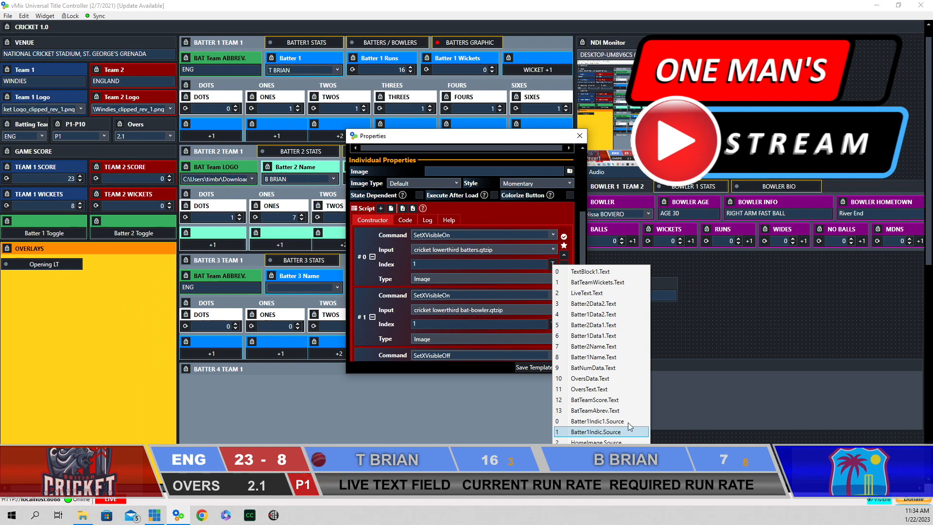
left_click(689, 337)
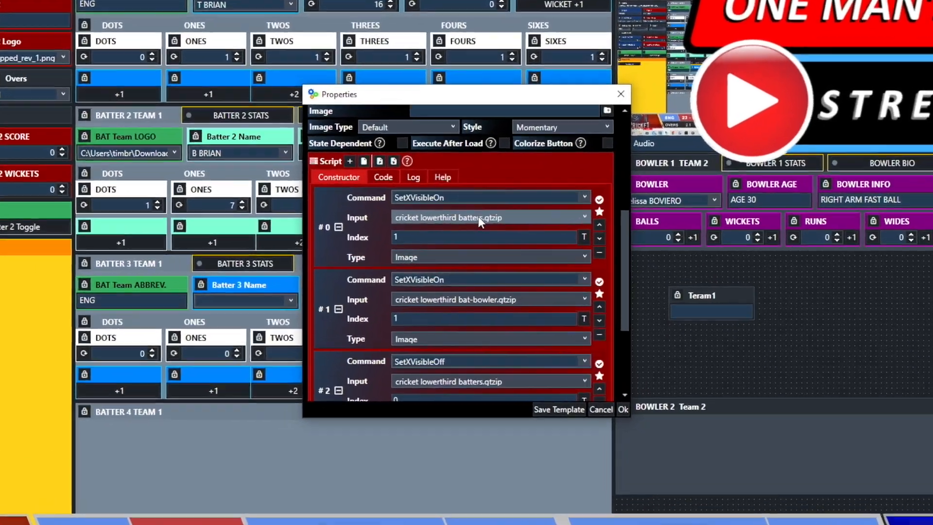
Review the Batter 1 Toggle's SetXVisibleOff commands and the Batter1Indic1.Source title index for the batters lower third.
scroll(475, 226, "down", 2)
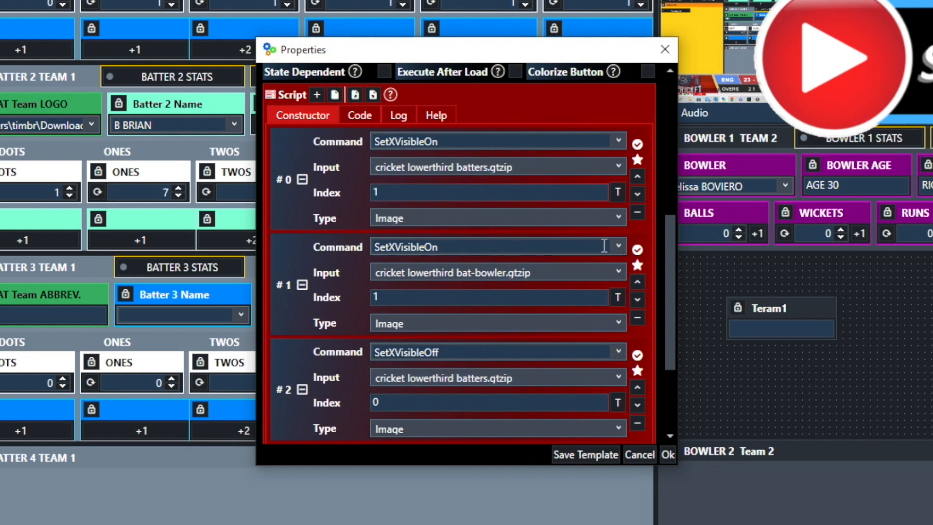
scroll(603, 247, "down", 2)
scroll(603, 249, "down", 1)
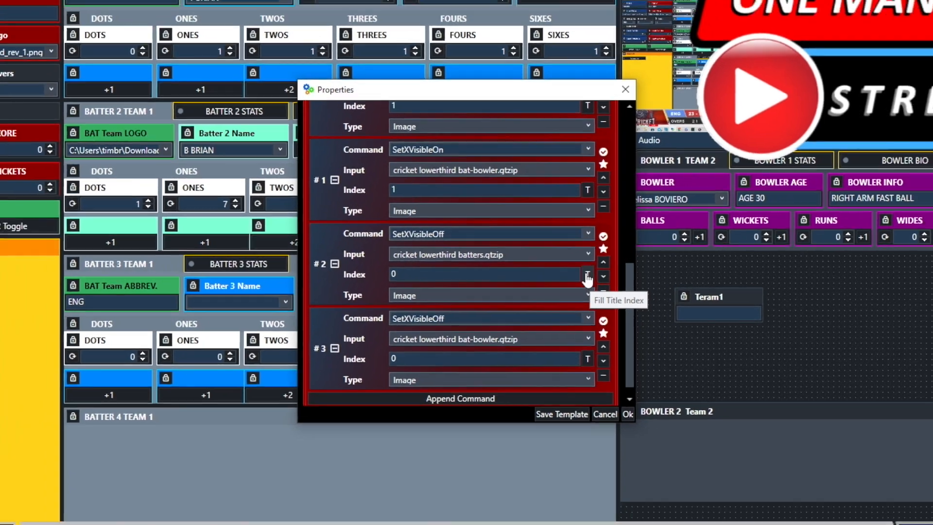
left_click(618, 282)
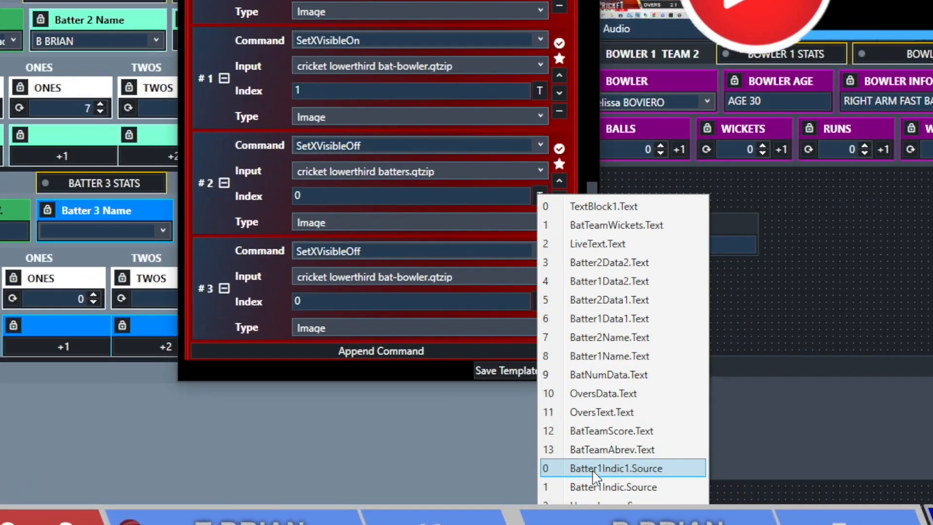
left_click(593, 471)
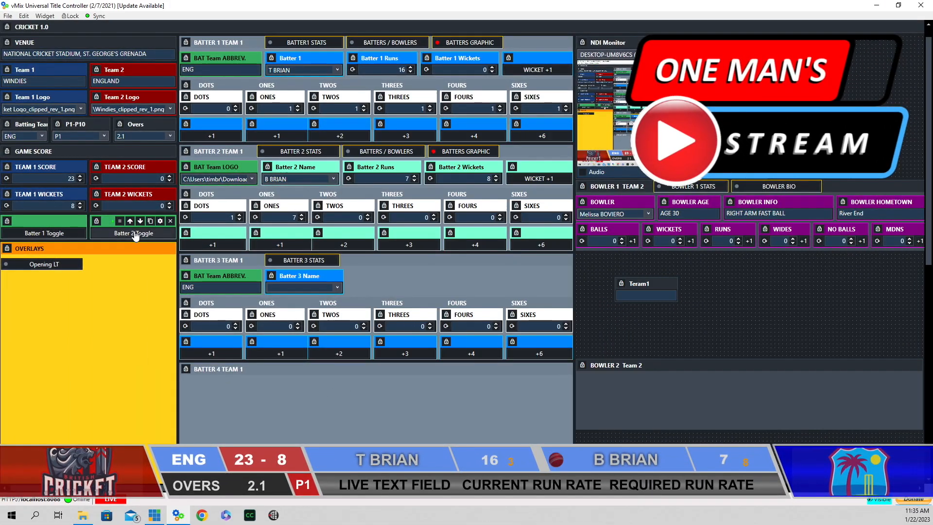
Review the Batter 2 Toggle button's script commands and the title index choices of its first SetXVisibleOn command.
left_click(162, 223)
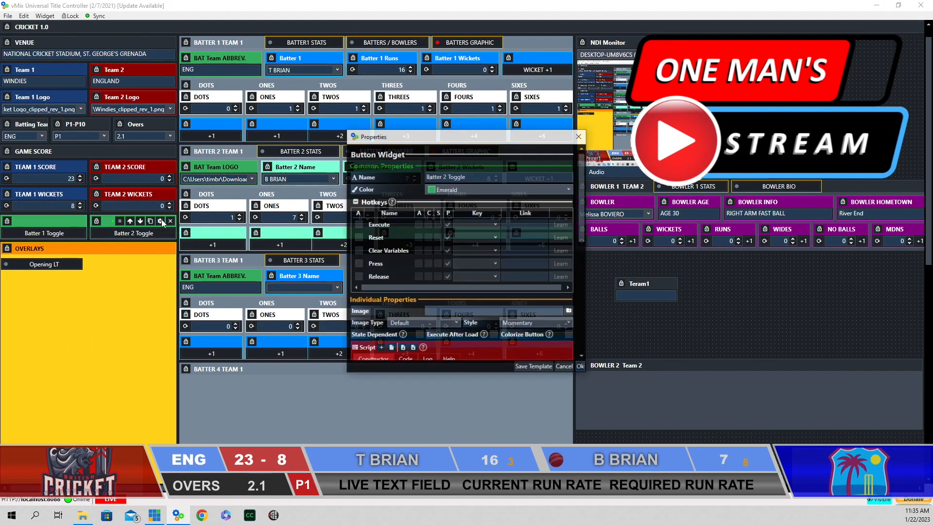
left_click(551, 241)
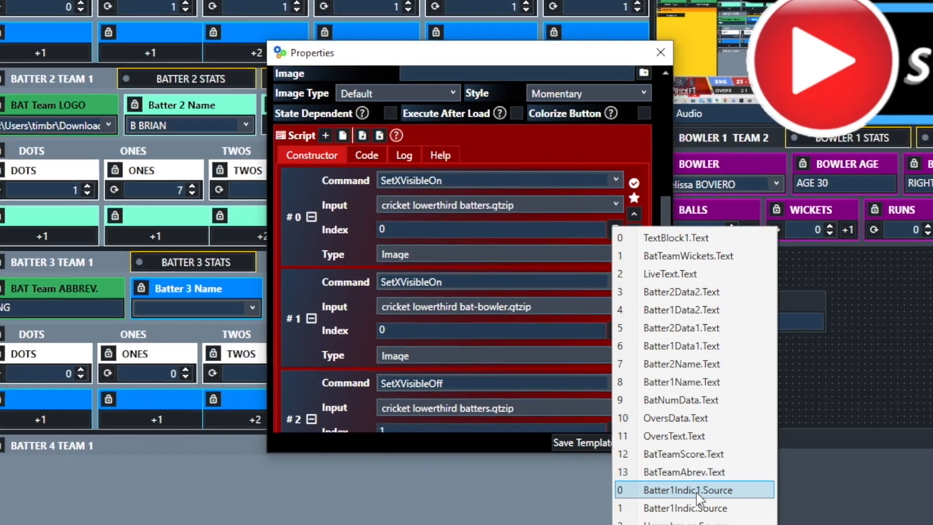
left_click(891, 386)
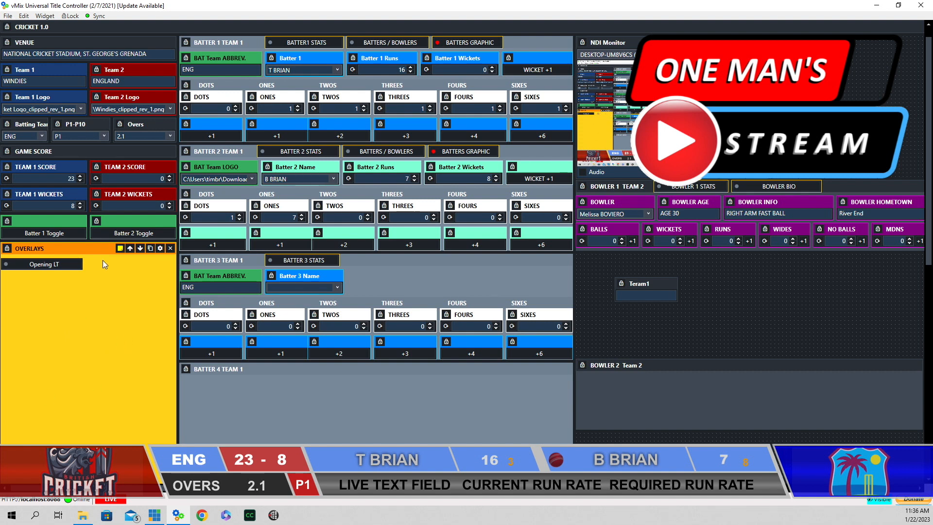
Review the OVERLAYS region widget's name, color and info properties.
mouse_move(417, 141)
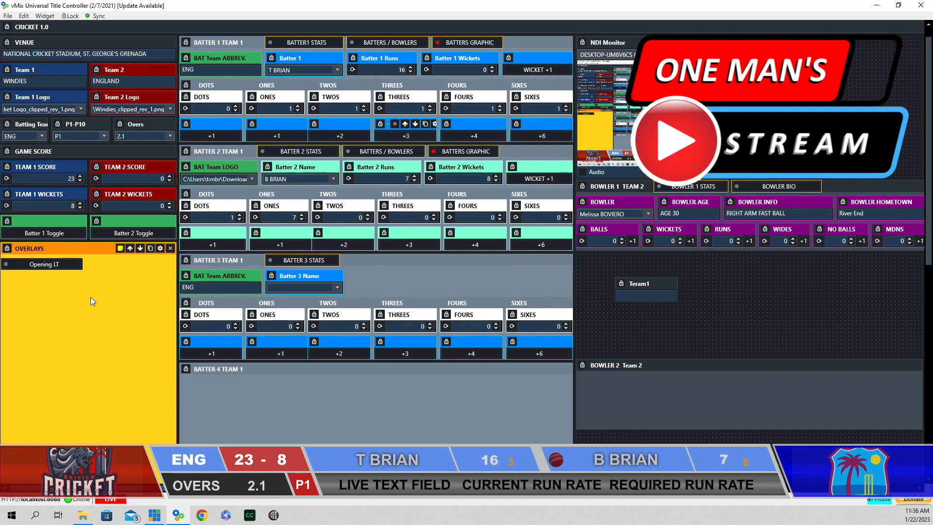
left_click(160, 249)
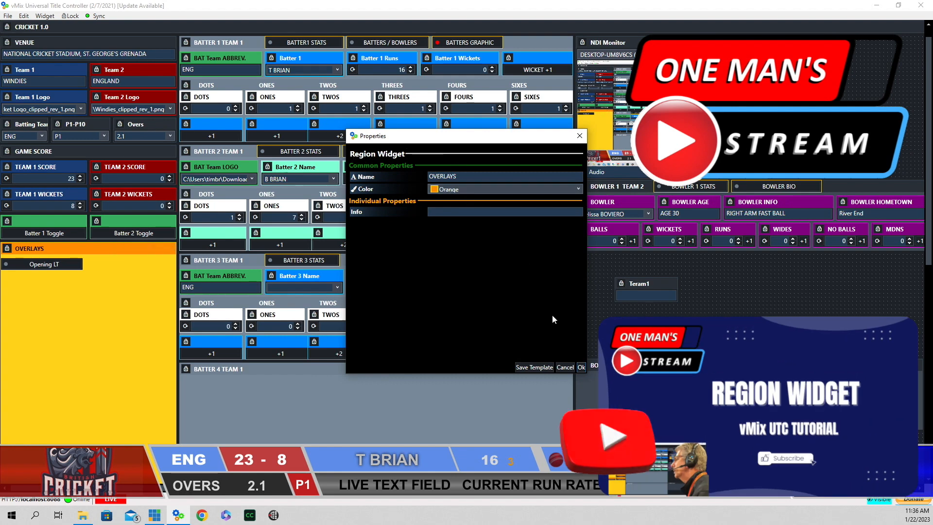
left_click(582, 368)
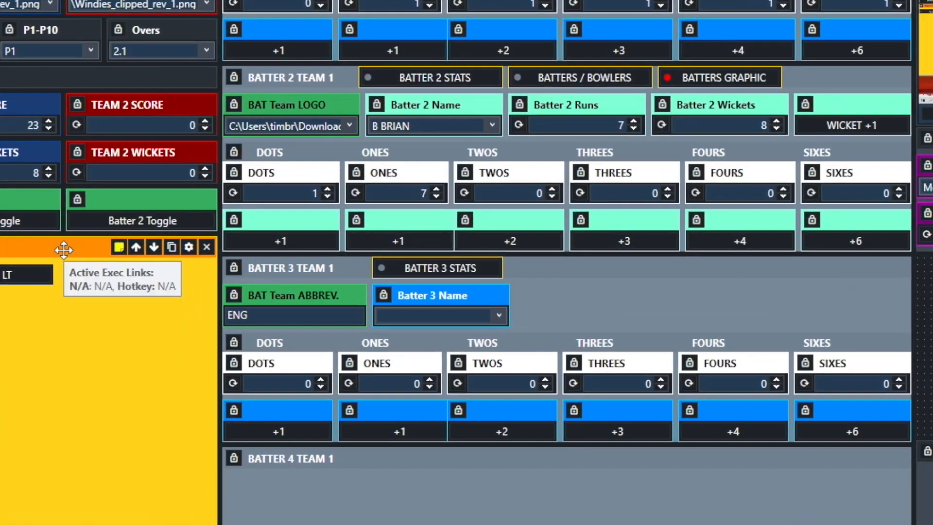
Try moving the OVERLAYS region before and after turning off the yellow square option in its header.
mouse_move(65, 251)
left_mouse_down()
mouse_move(85, 272)
mouse_move(77, 323)
mouse_move(211, 269)
mouse_move(61, 267)
mouse_move(61, 252)
left_mouse_up()
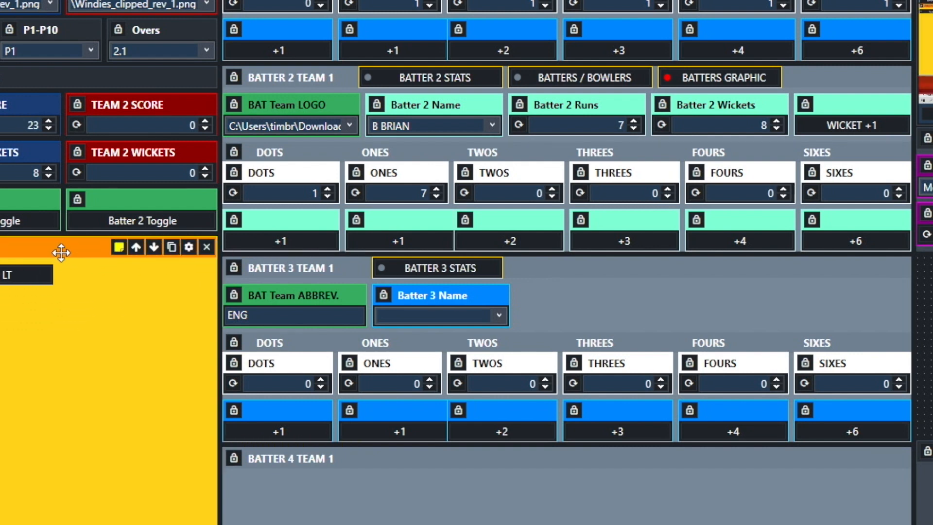
left_click(119, 247)
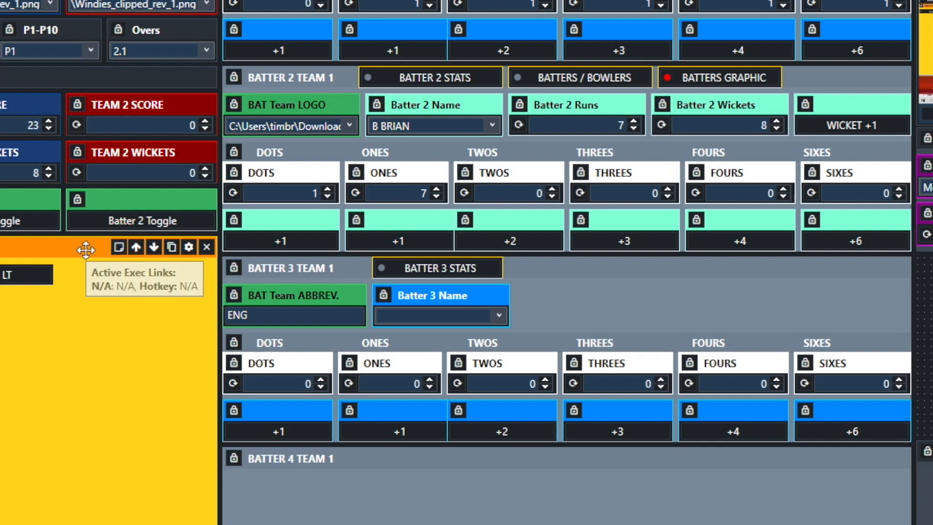
mouse_move(85, 249)
left_mouse_down()
mouse_move(80, 317)
mouse_move(87, 255)
left_mouse_up()
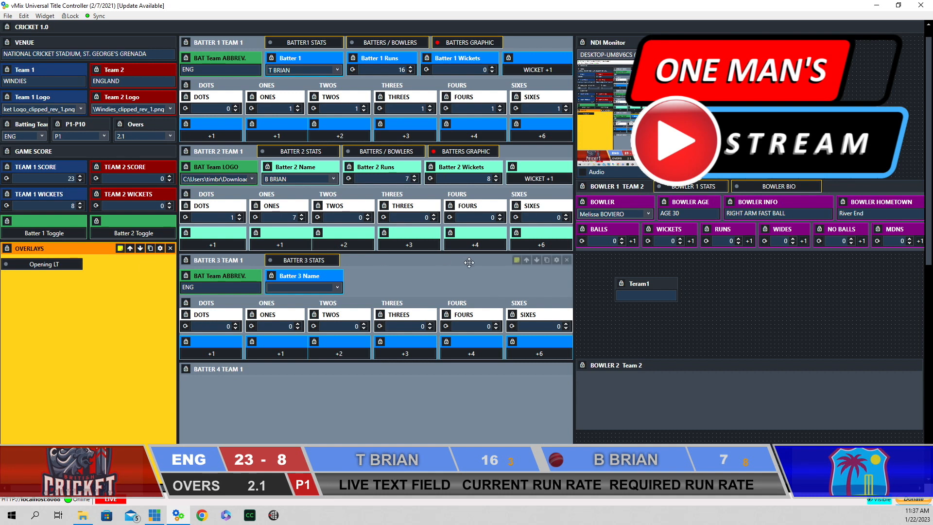
Show the Opening LT button's caption and hide it again.
right_click(38, 268)
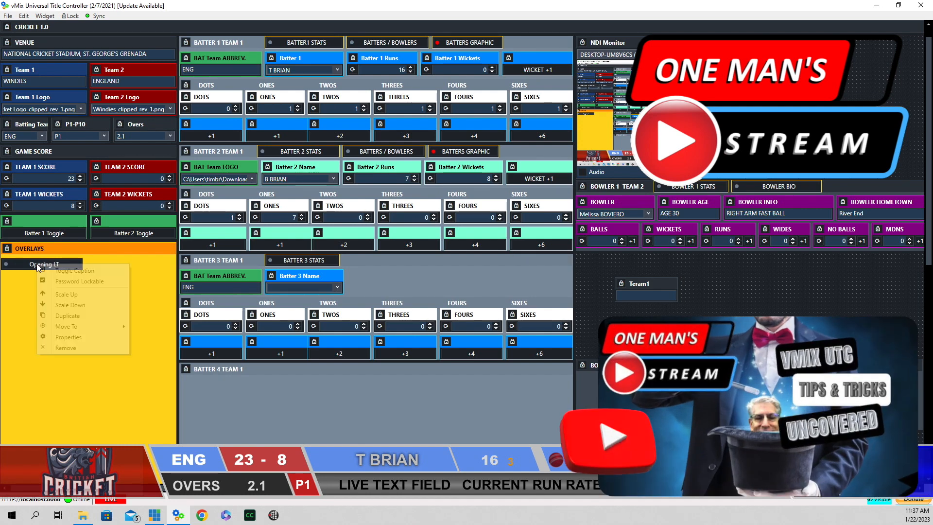
left_click(89, 271)
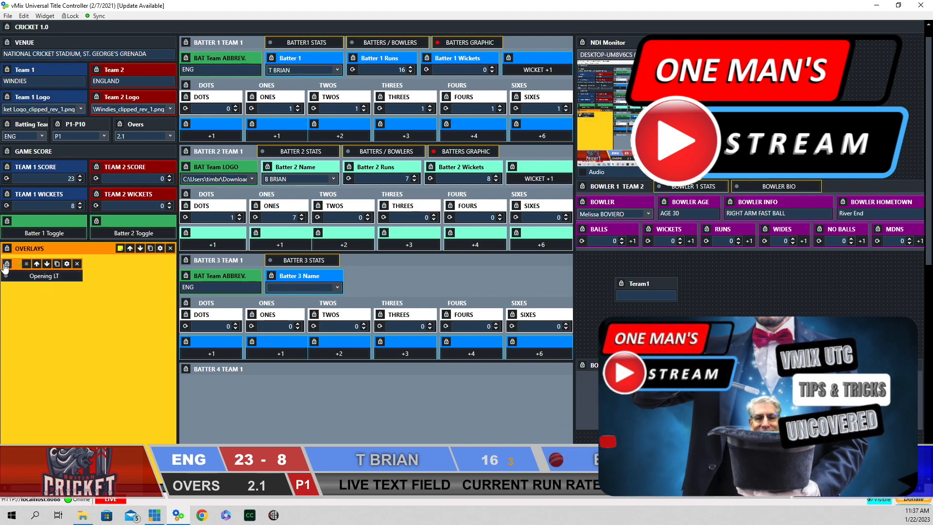
right_click(52, 274)
left_click(94, 281)
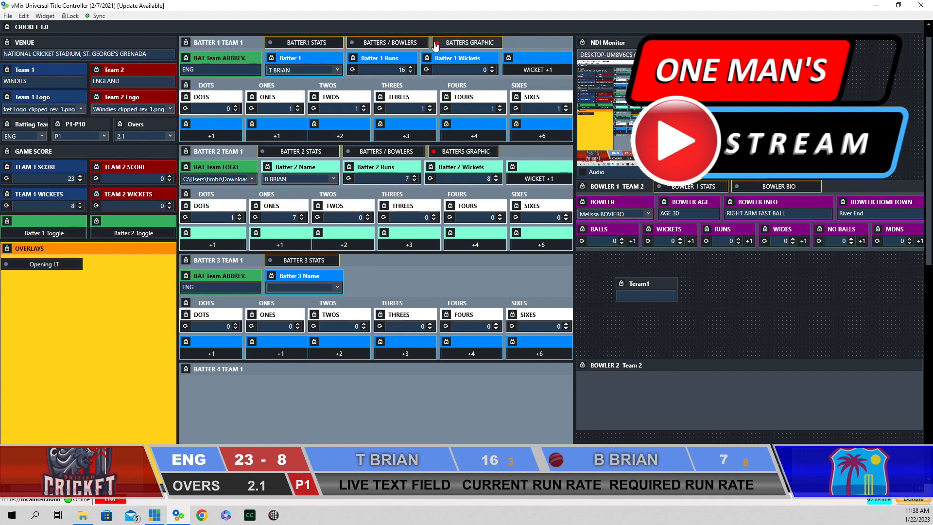
Place an NDI Monitor external data widget in the empty area below Bowler 1, widen it, and delete the Teram1 widget there.
left_click(434, 153)
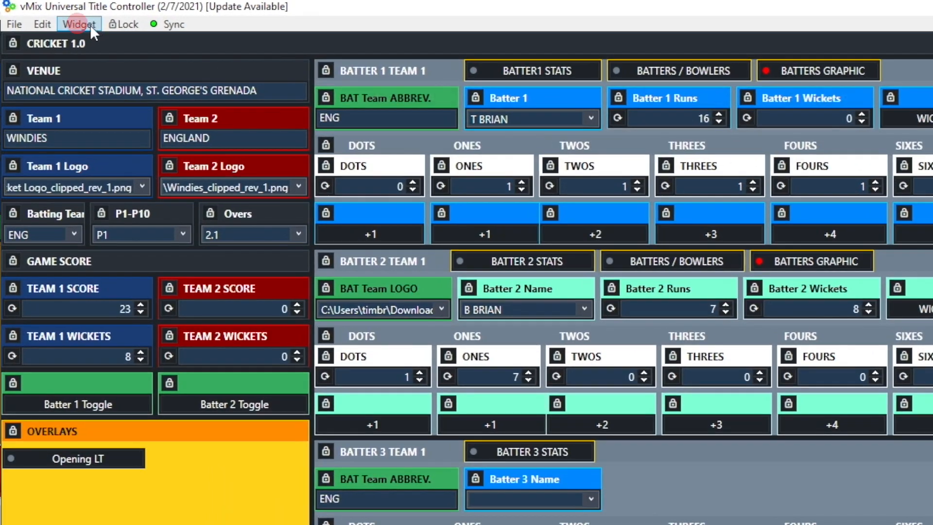
left_click(77, 22)
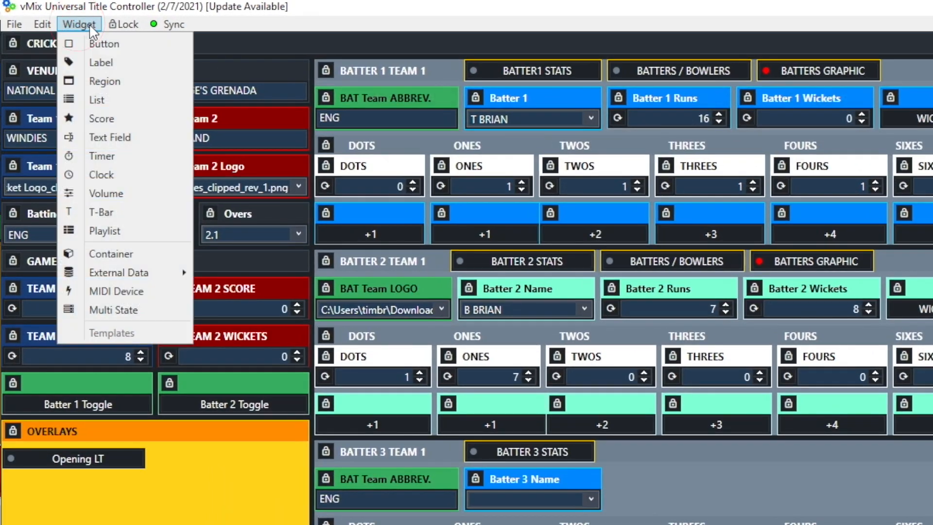
mouse_move(130, 275)
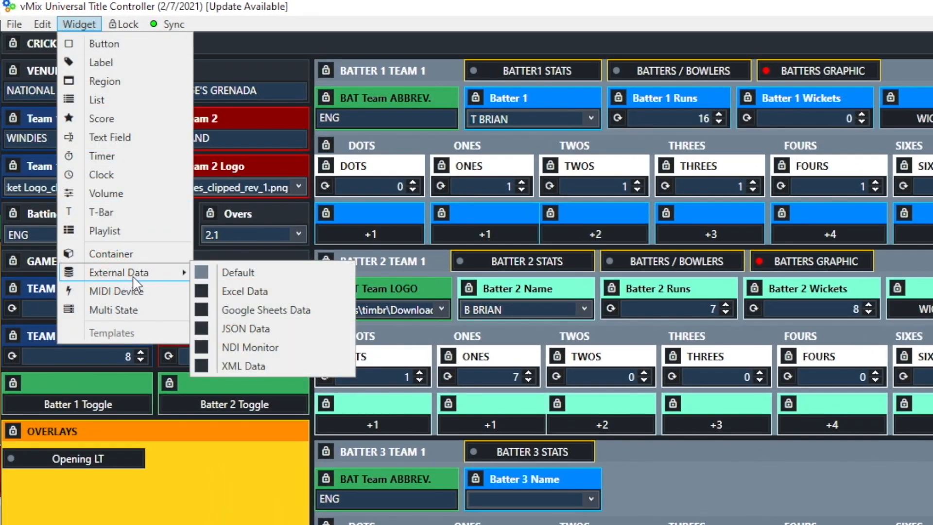
left_click(301, 346)
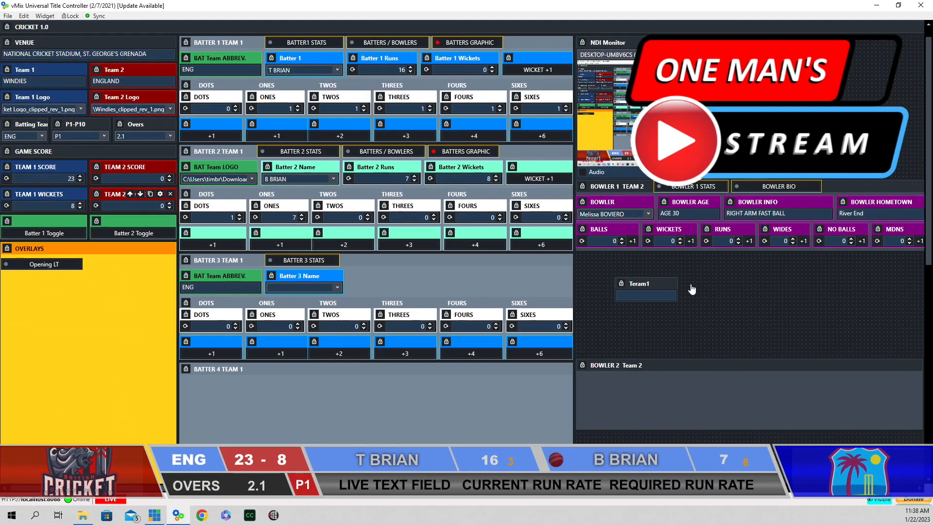
left_click(671, 283)
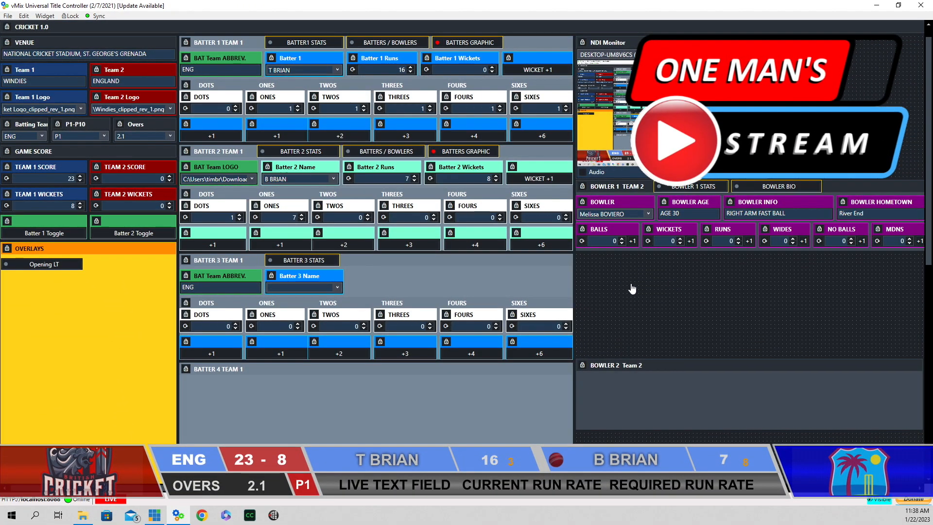
left_click(629, 283)
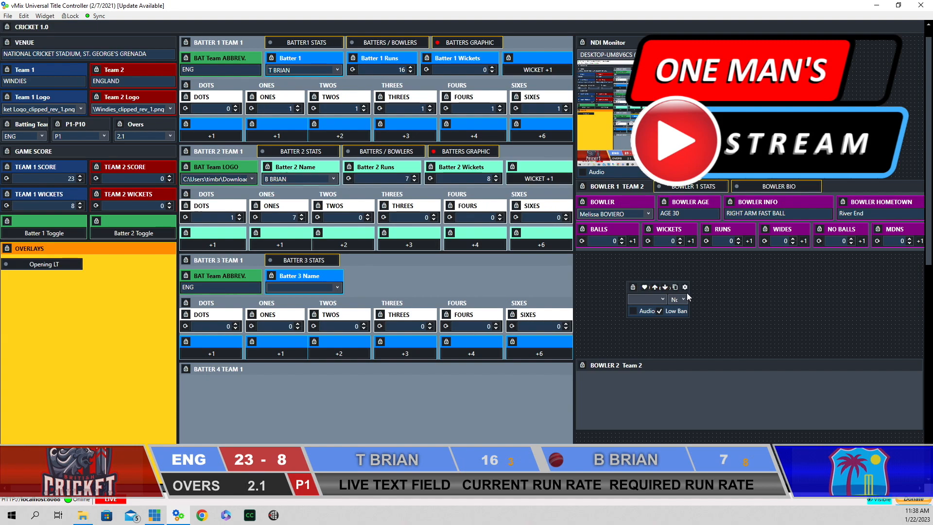
left_click_drag(688, 292, 844, 288)
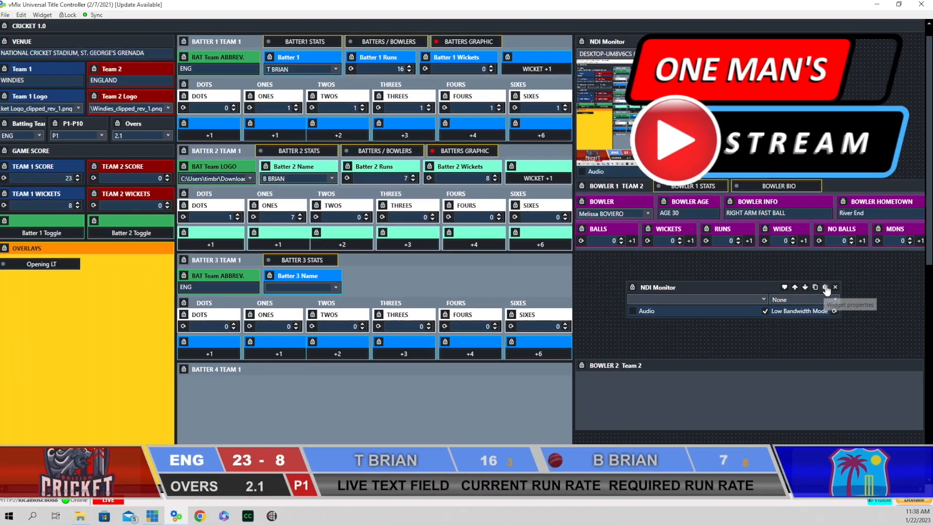
Review the new NDI Monitor widget's properties and browse for its data provider file without changing anything.
left_click(865, 274)
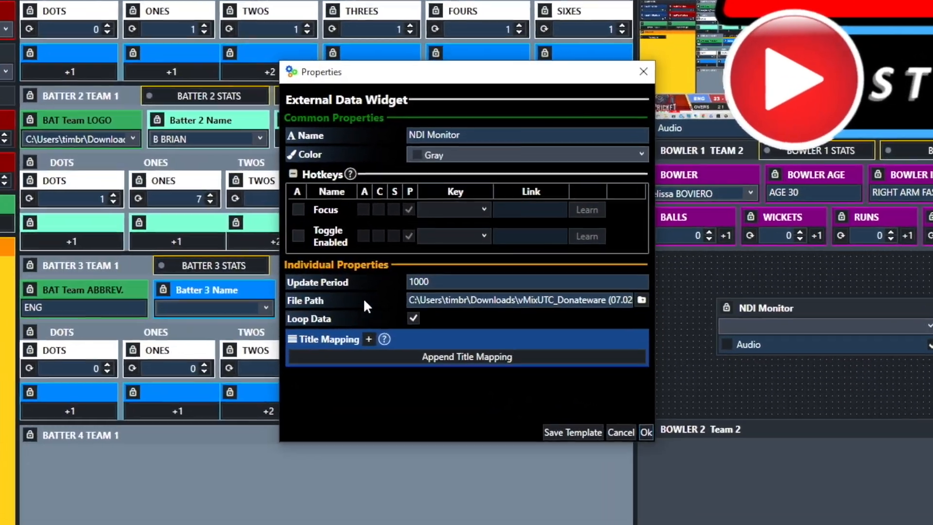
left_click(568, 282)
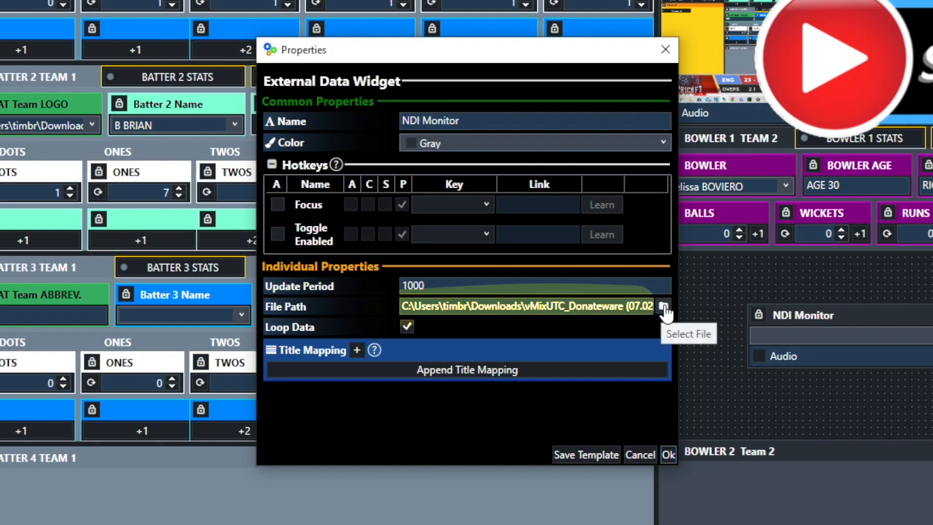
left_click(664, 307)
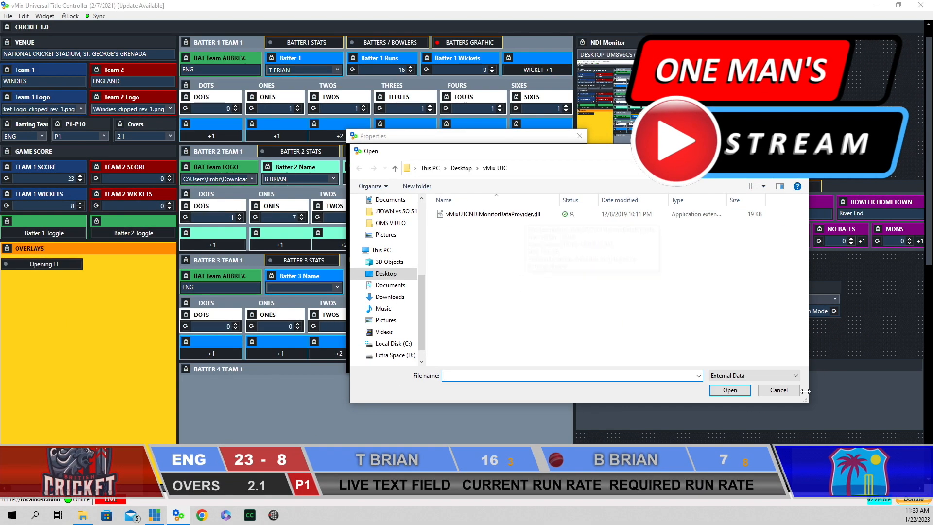
left_click(797, 392)
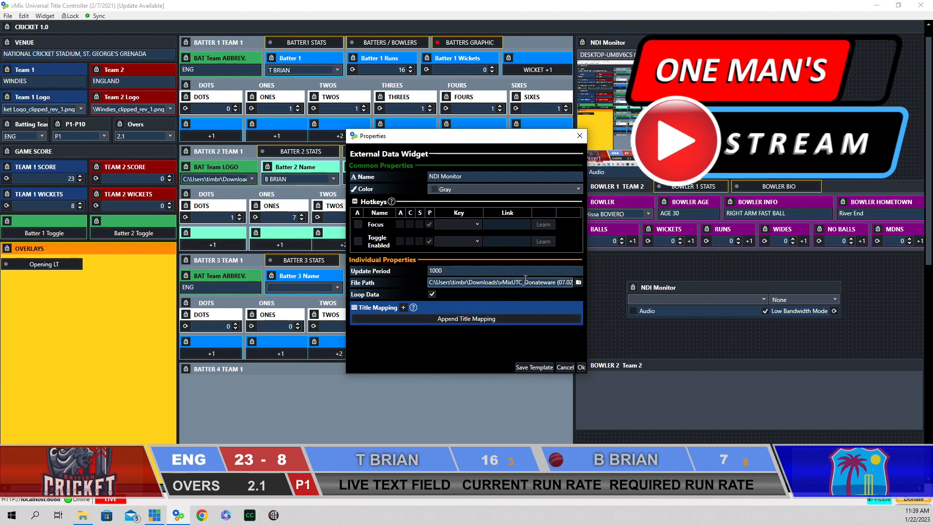
left_click(579, 135)
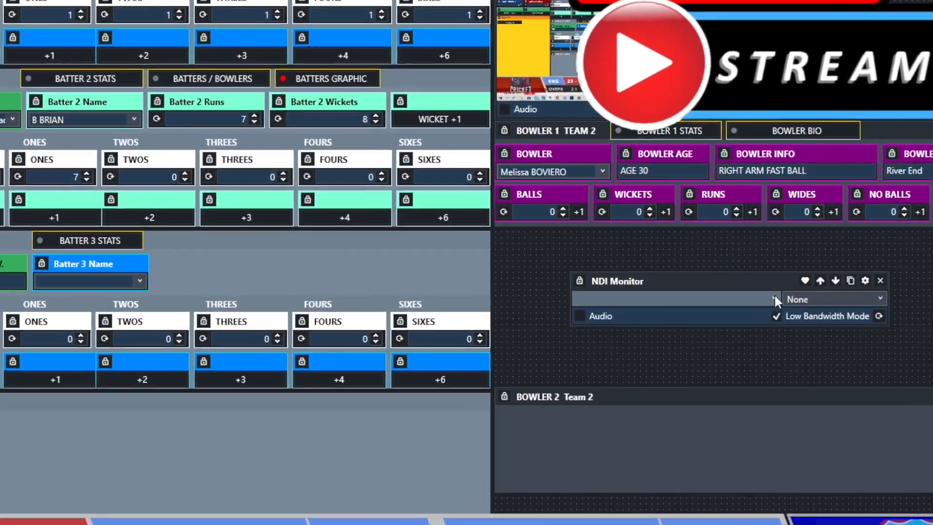
Show vMix - Output 1 in the new NDI Monitor widget and delete the widget again.
left_click(762, 299)
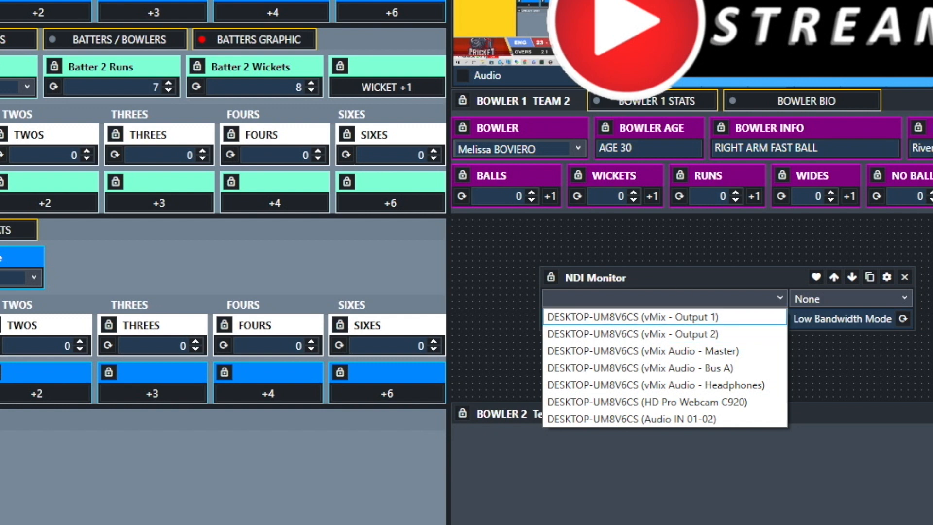
left_click(670, 335)
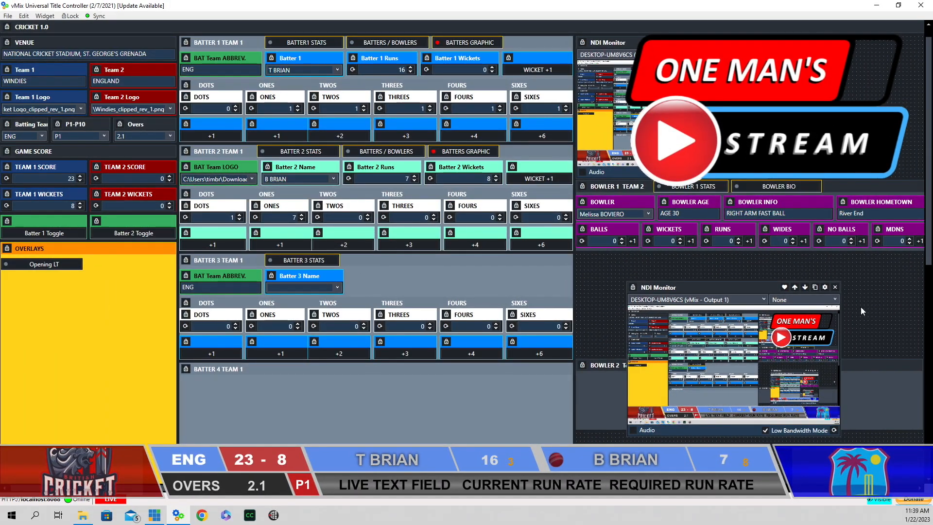
left_click(835, 287)
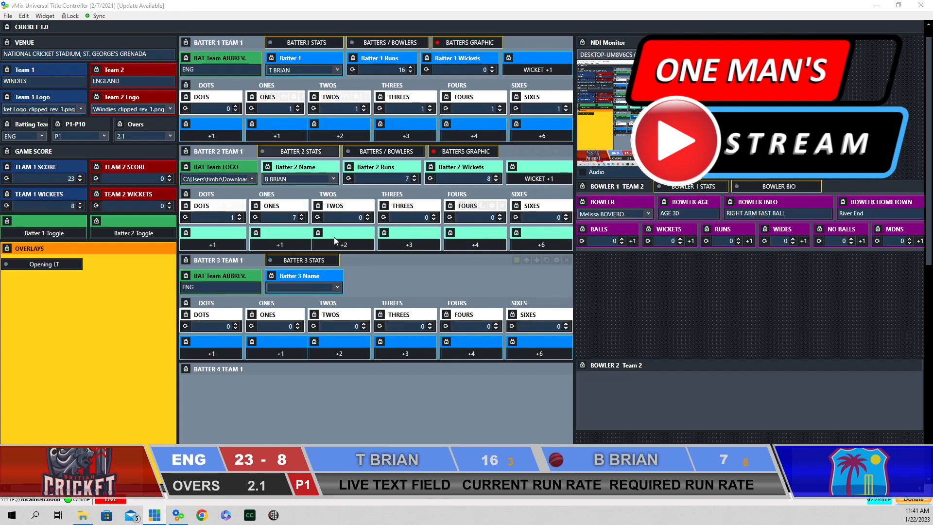
Review the Batter 1 Wickets score widget's name, hotkey links, style and title mapping.
scroll(334, 237, "down", 4)
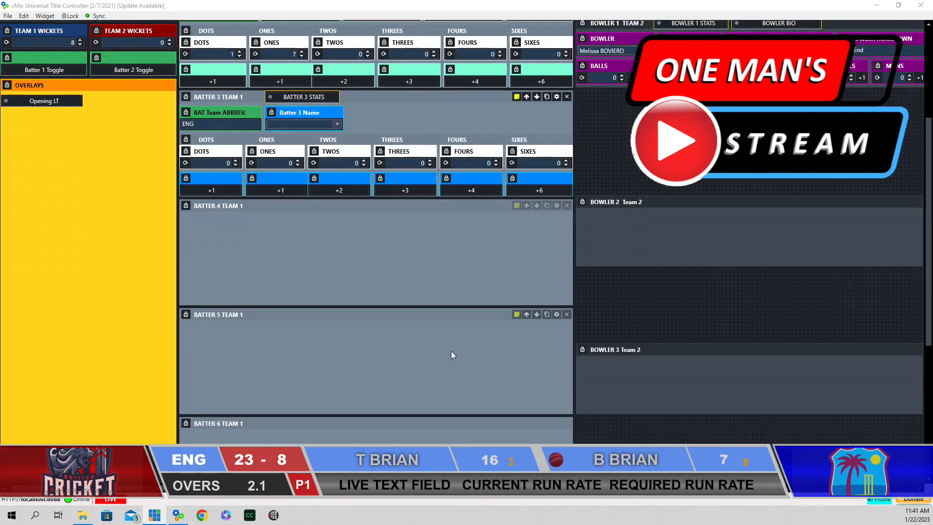
scroll(451, 351, "up", 5)
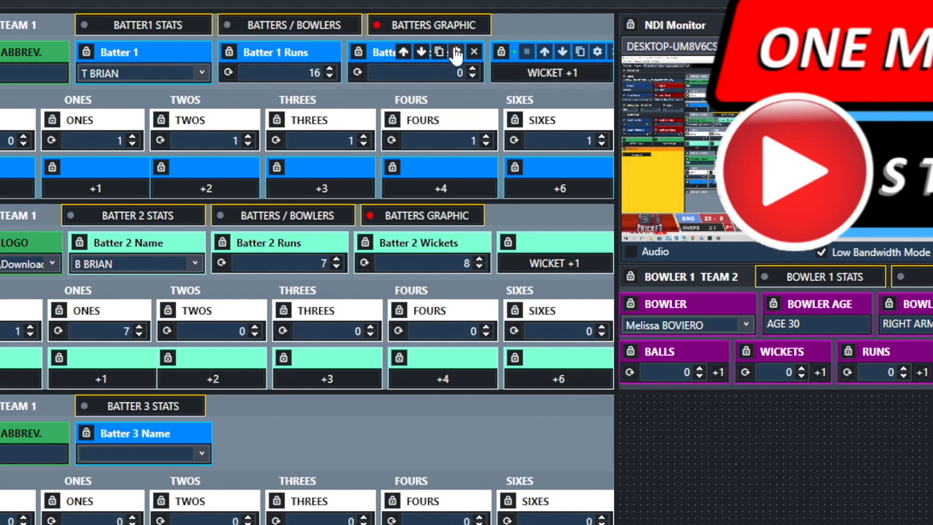
left_click(457, 53)
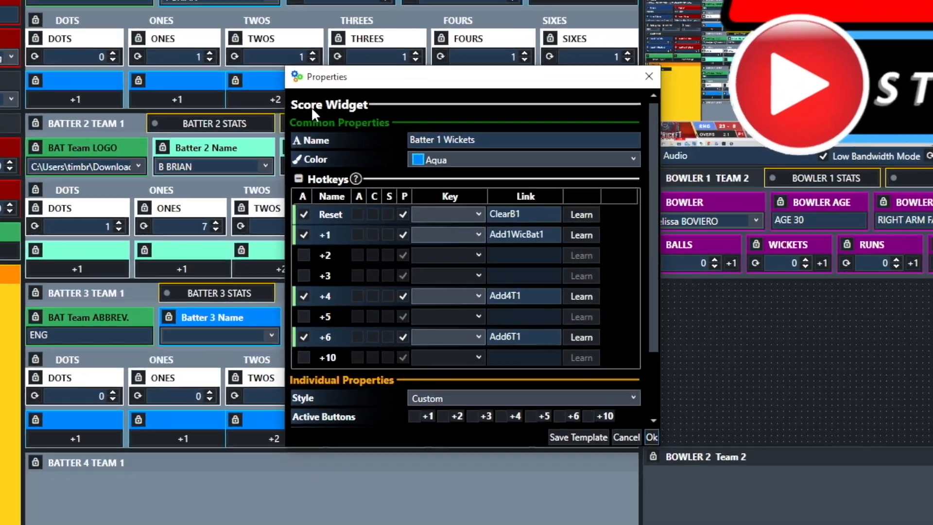
scroll(392, 108, "down", 1)
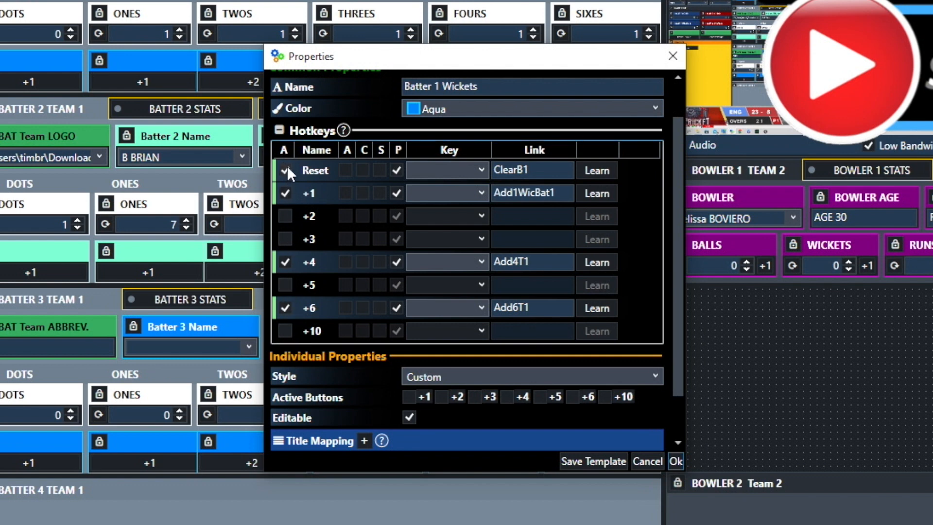
scroll(287, 167, "down", 1)
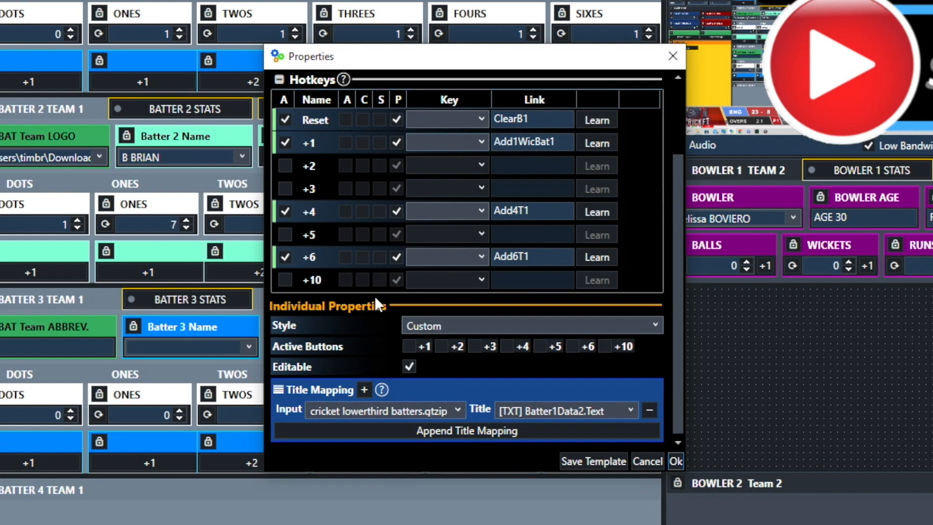
scroll(375, 272, "up", 2)
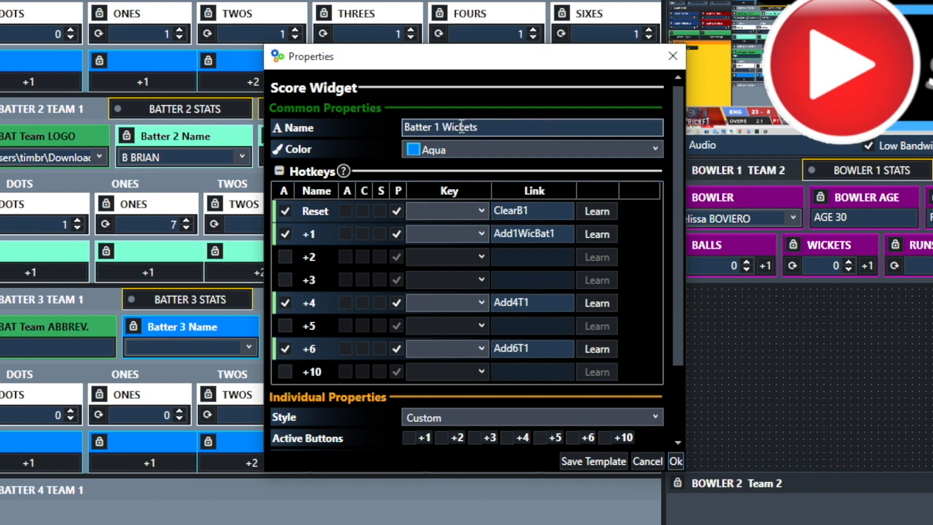
scroll(494, 150, "down", 2)
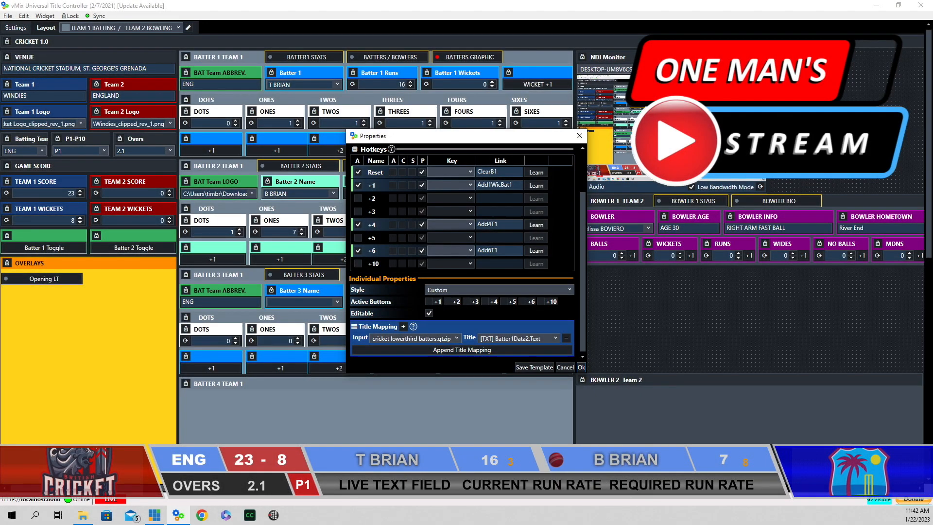
left_click(581, 367)
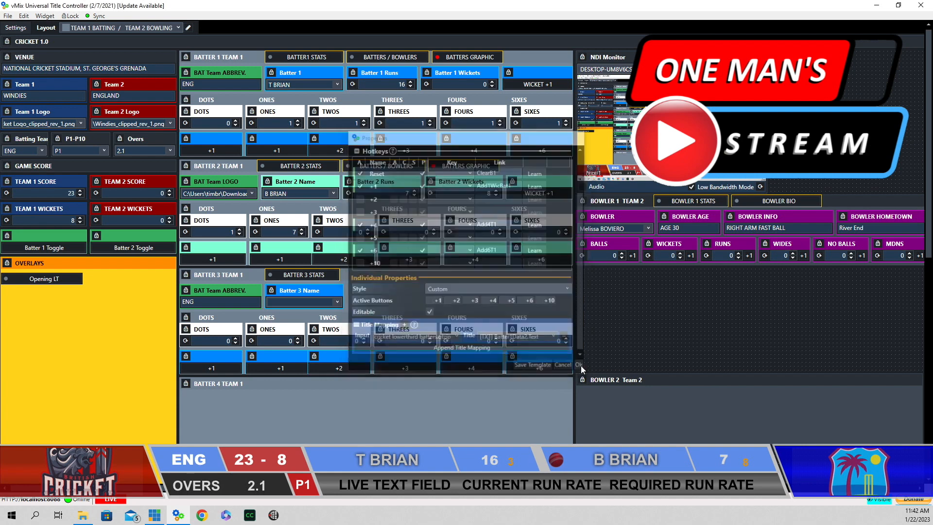
Raise Batter 1's wickets to 5 with the WICKET +1 button.
double_click(550, 87)
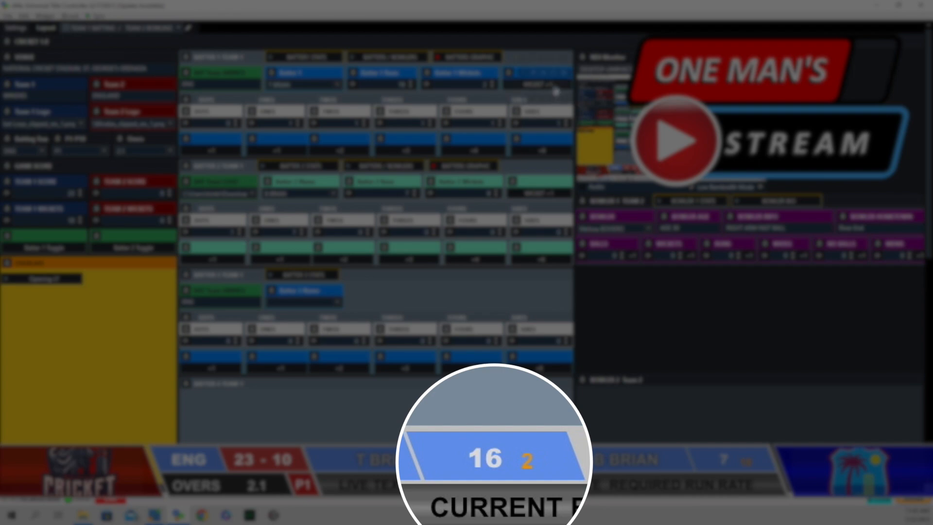
left_click(557, 92)
left_click(556, 92)
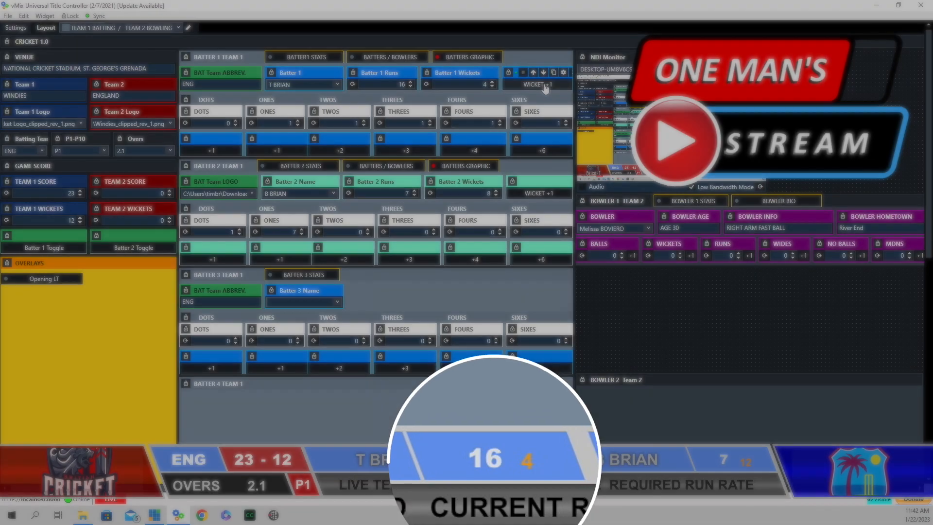
left_click(547, 90)
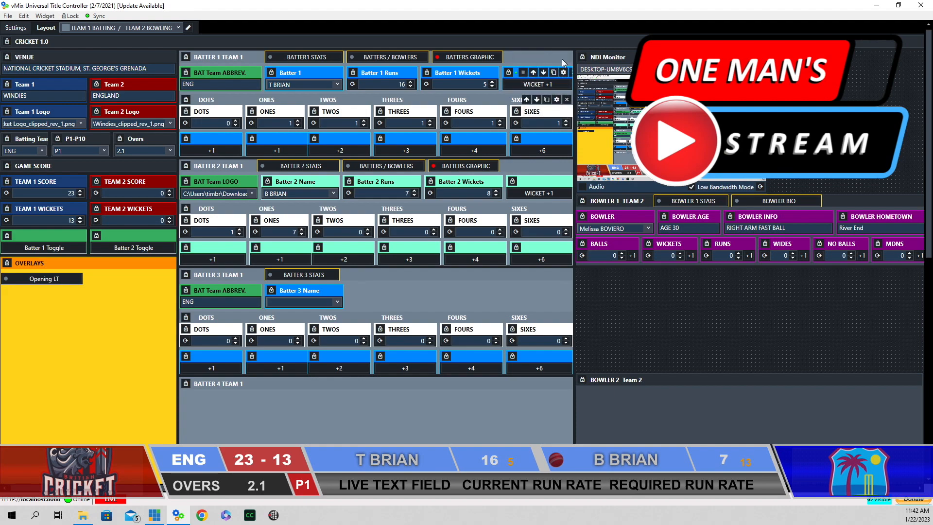
Compare the link names in Batter 1's WICKET +1 button script with the hotkey links of the TEAM 1 WICKETS score widget.
left_click(563, 72)
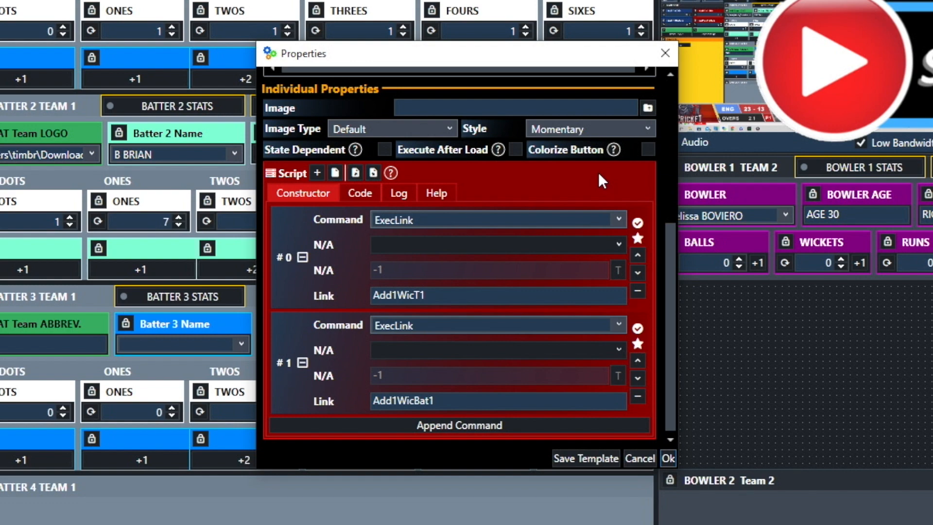
left_click(411, 297)
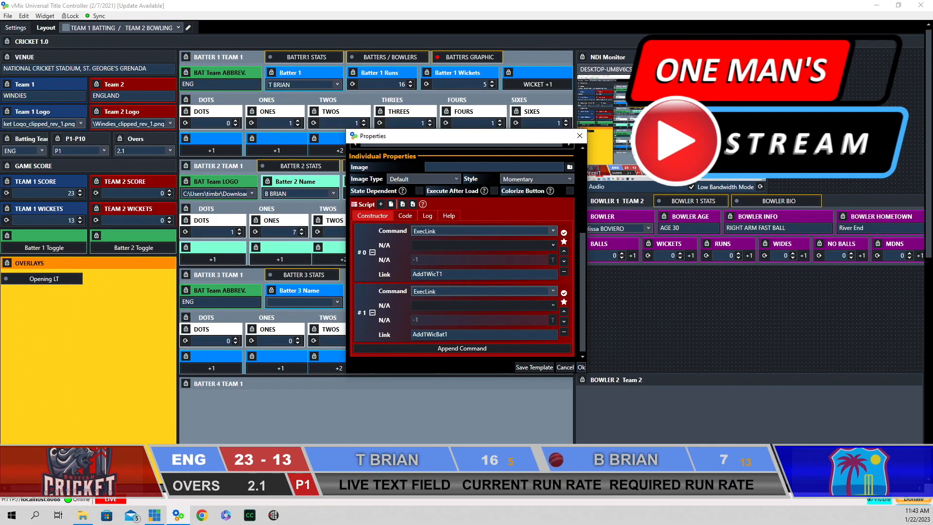
left_click(423, 334)
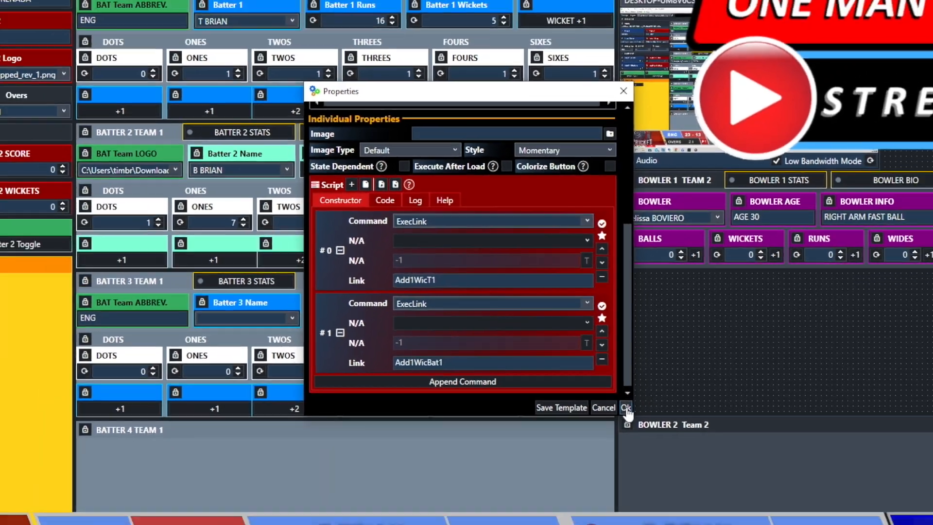
left_click(672, 449)
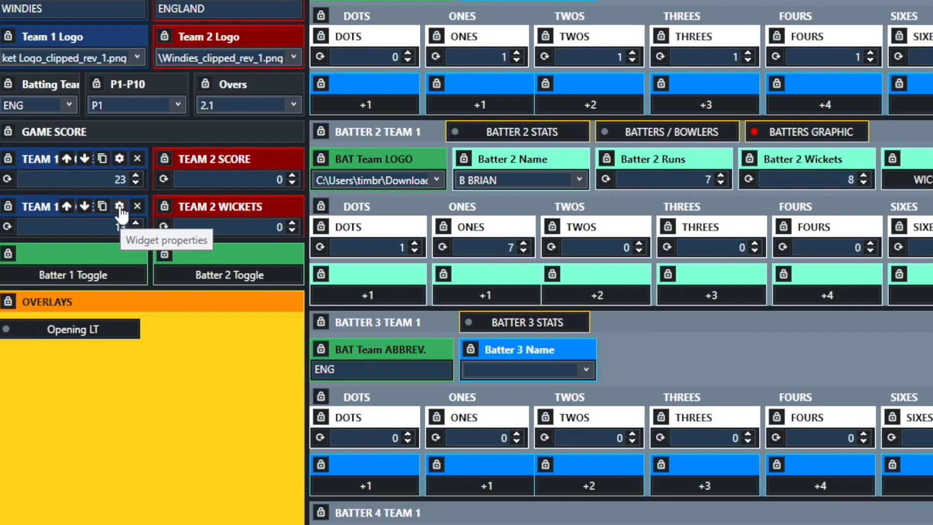
left_click(120, 207)
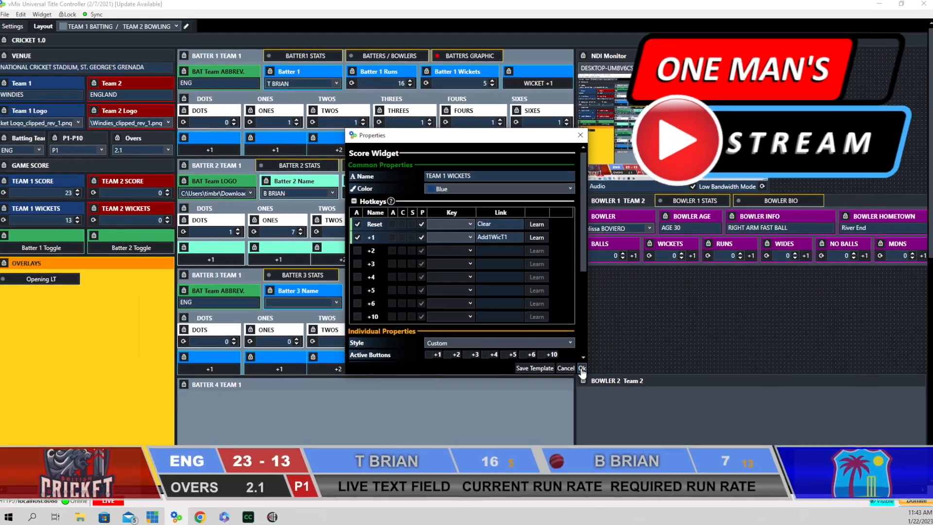
left_click(658, 452)
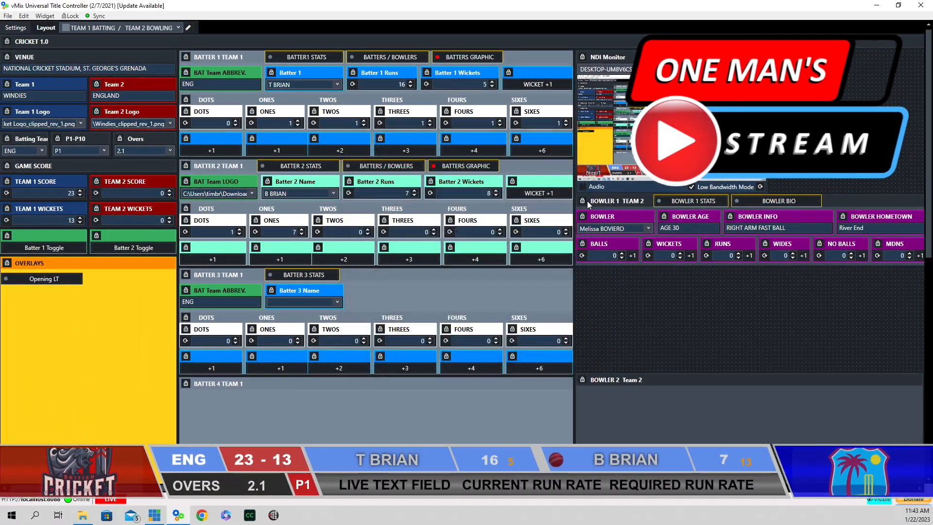
Raise Batter 1's wickets to 6 with the WICKET +1 button and review both ExecLink commands in that button's script.
left_click(553, 85)
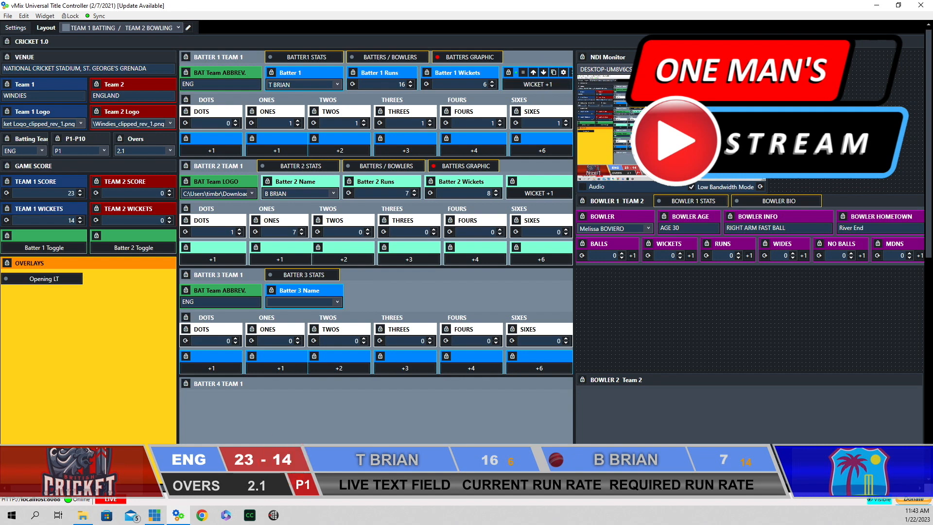
left_click(563, 73)
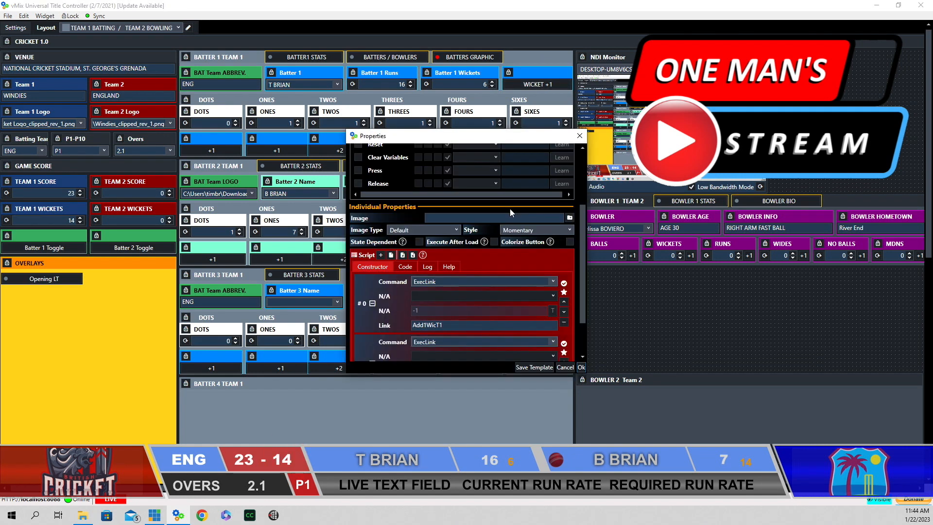
scroll(517, 209, "down", 2)
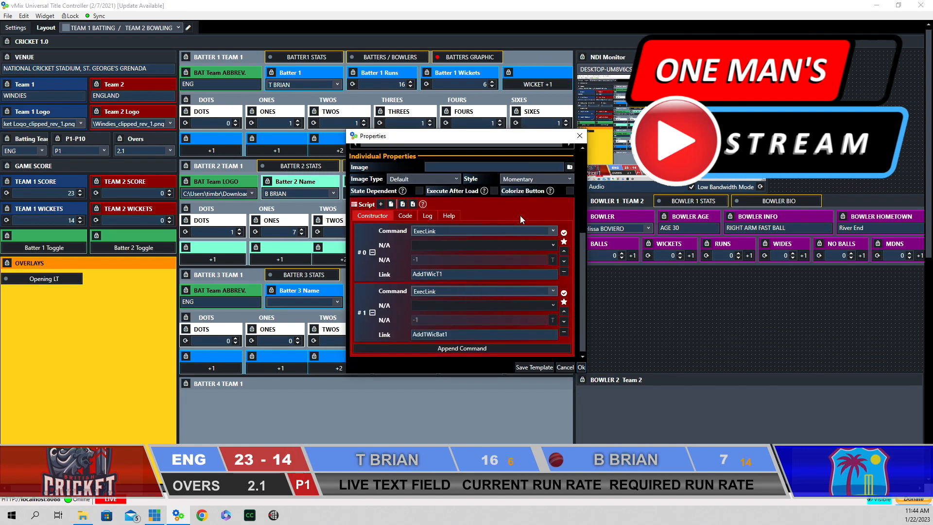
left_click(440, 275)
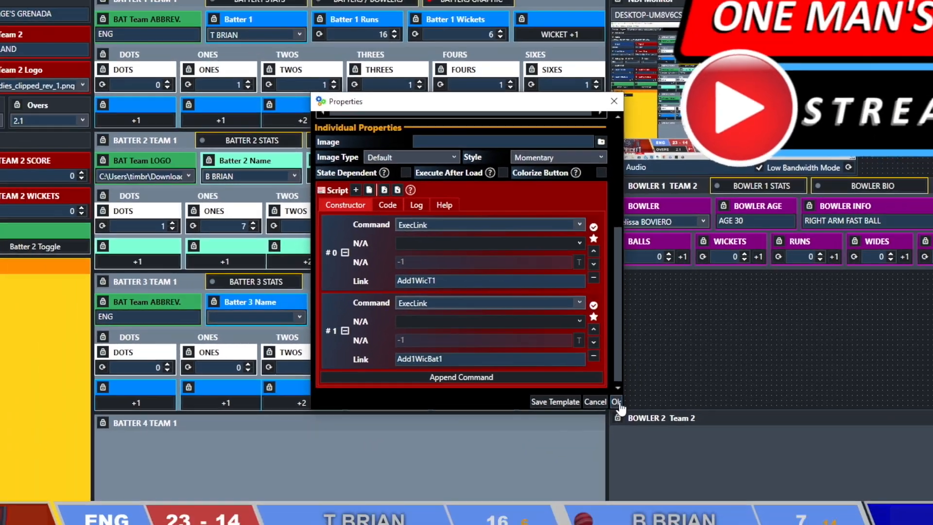
left_click(617, 402)
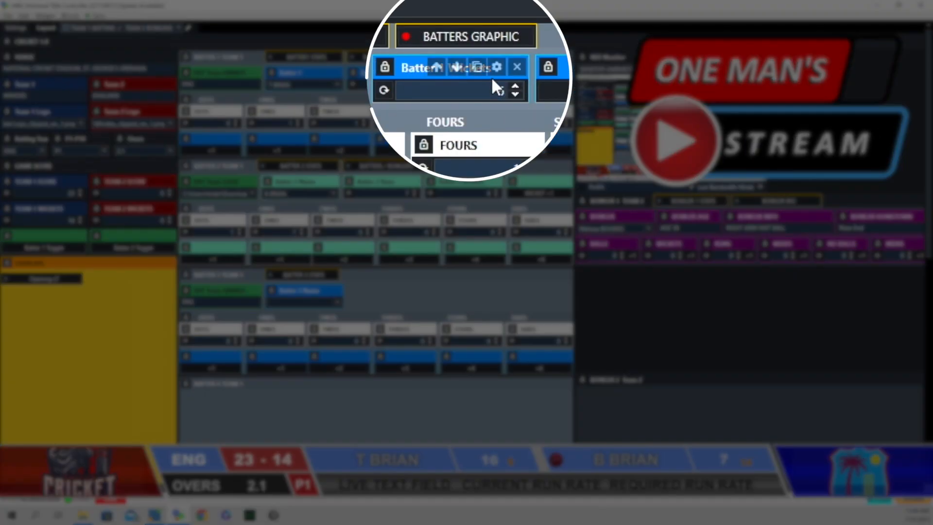
Check the +1 hotkey link of the Batter 1 Wickets score widget and raise Batter 1's wickets to 7.
left_click(483, 71)
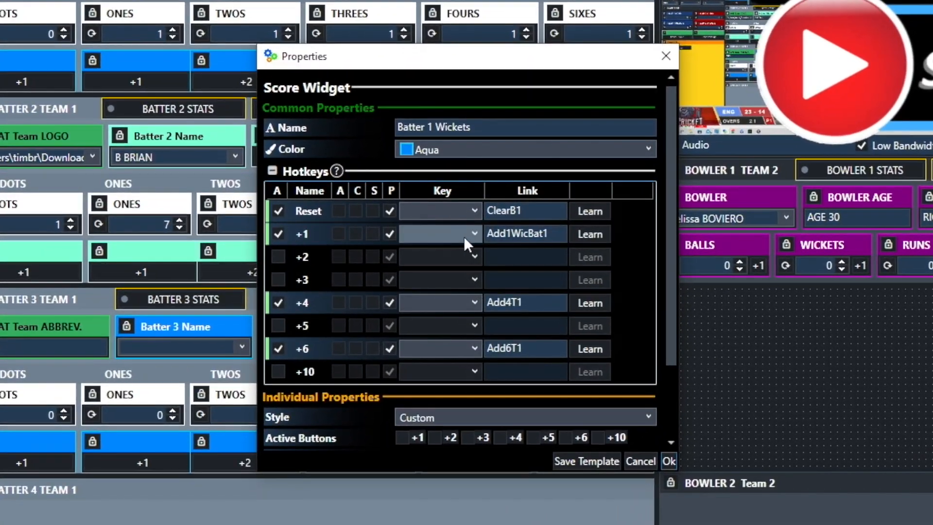
left_click(516, 235)
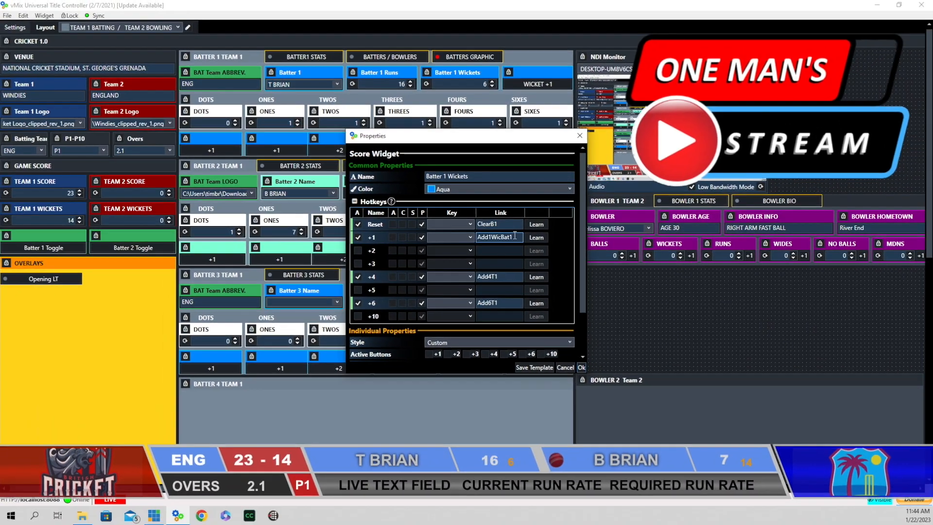
left_click(600, 117)
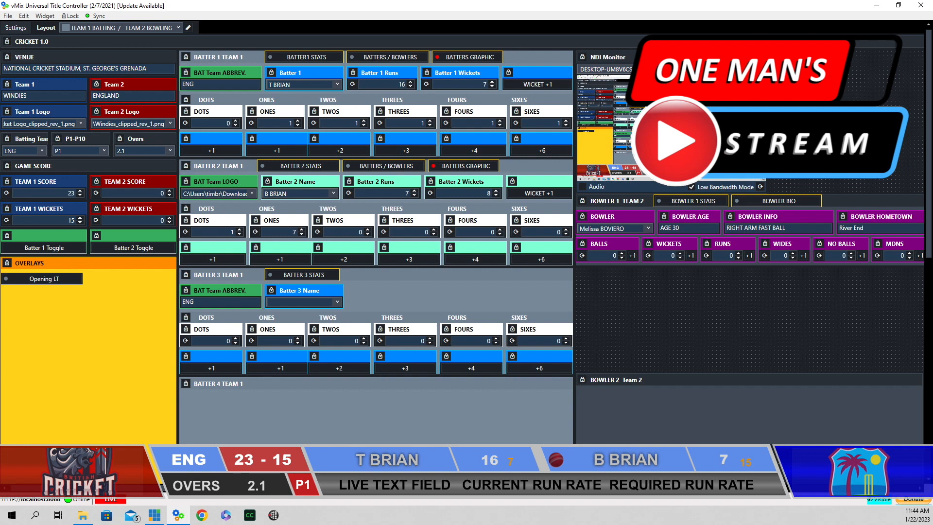
Bring the Opening LT overlay on screen in place of the batters graphic.
left_click(44, 279)
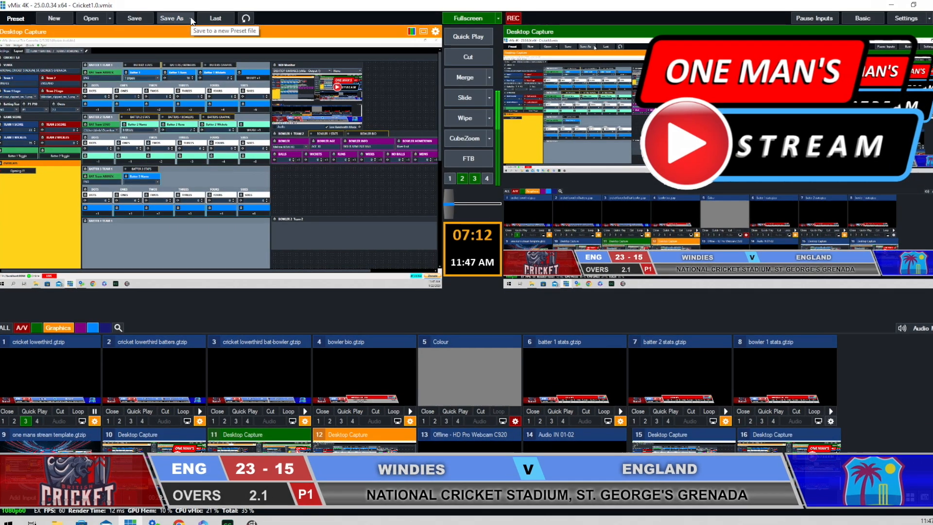
Switch to vMix and open the additional Save As options for the Cricket1.0 preset.
left_click(191, 20)
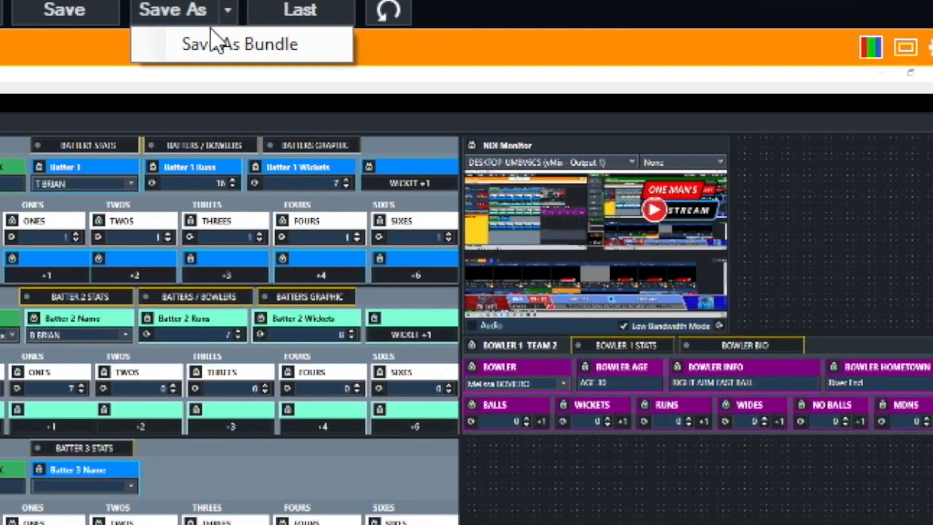